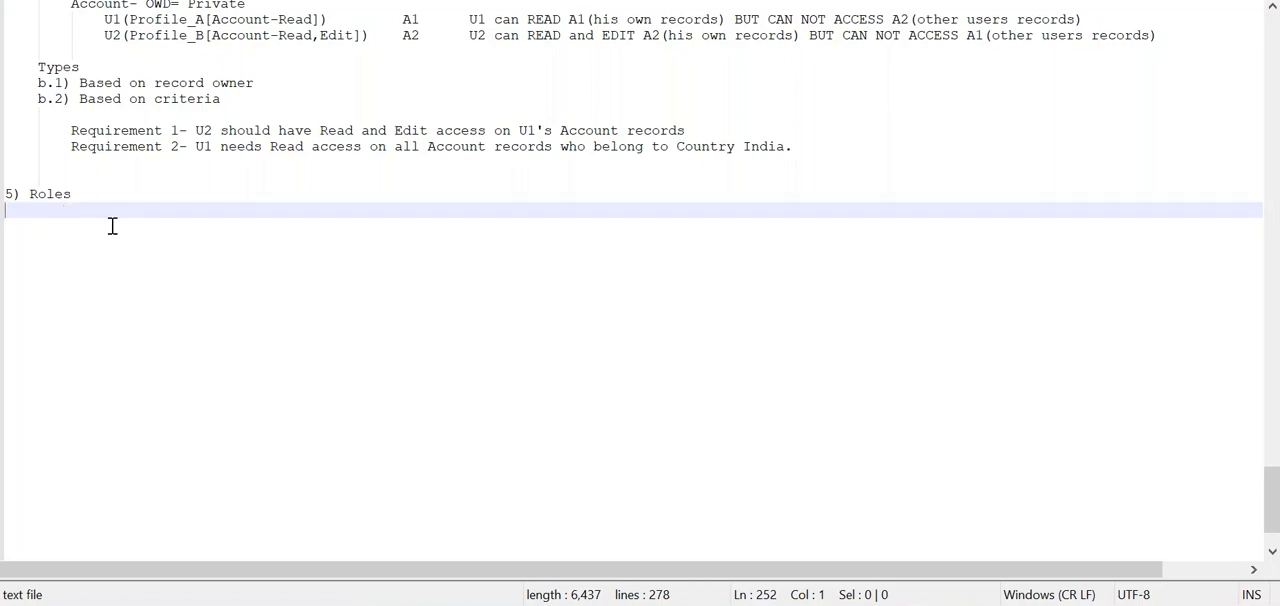
# Step: Switch to Salesforce Setup, search the setup menu for "roles" and open the Roles page
pyautogui.hotkey('alt', 'Tab')
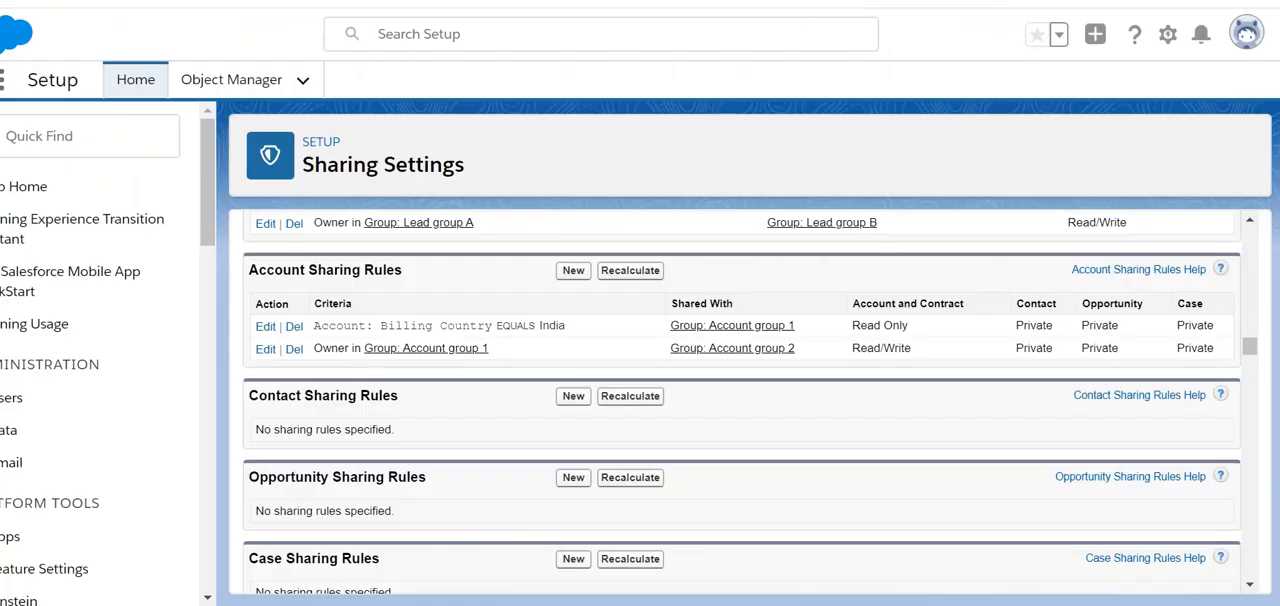
pyautogui.click(71, 141)
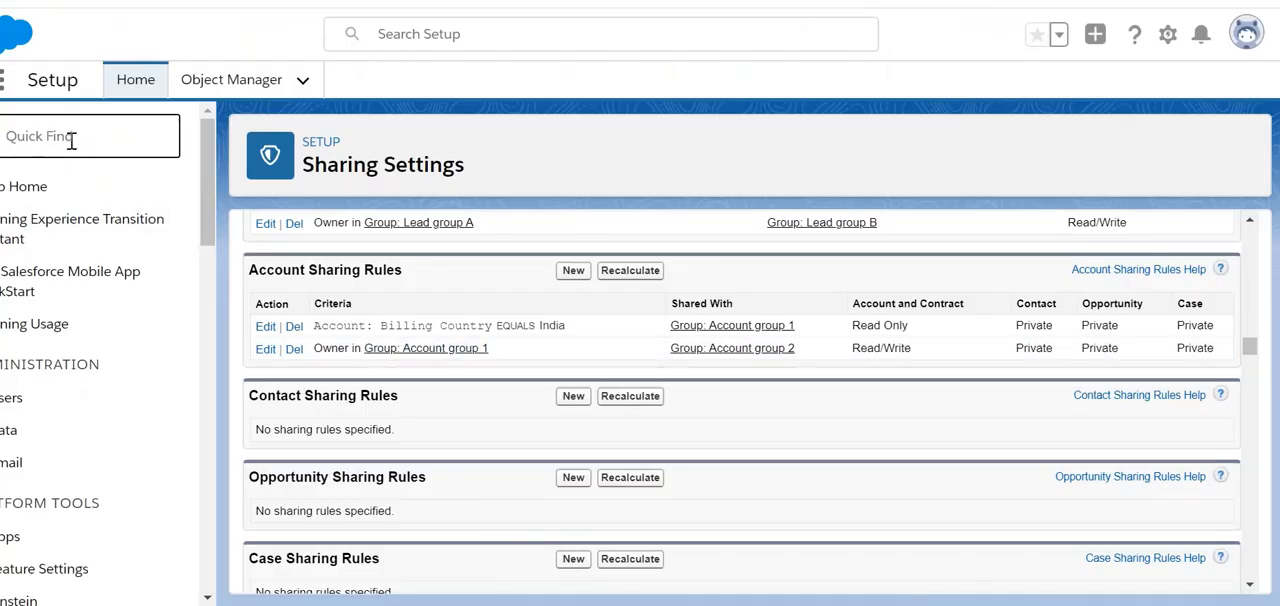
pyautogui.write('roles')
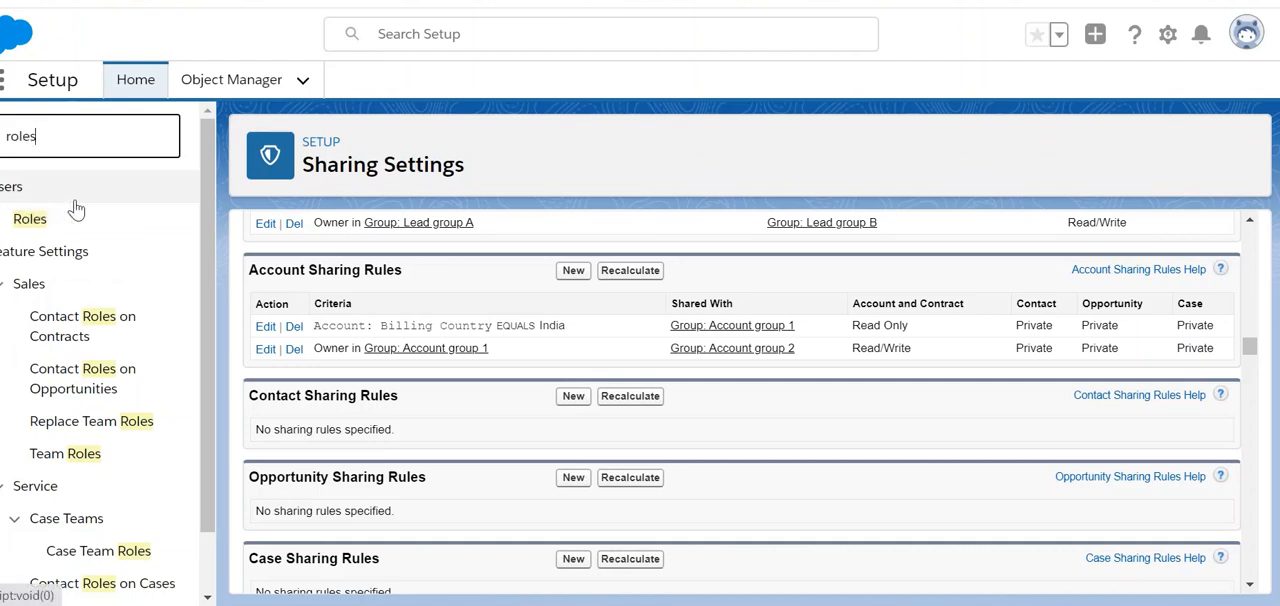
pyautogui.click(32, 218)
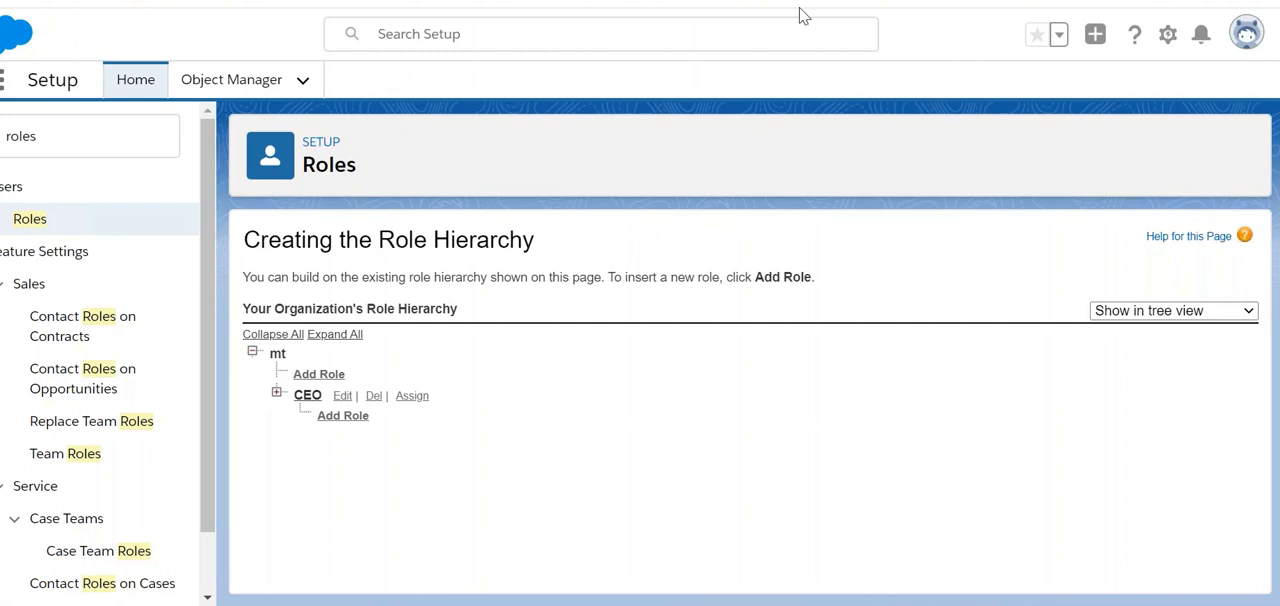
# Step: Expand the CEO and CFO branches of the organization's role hierarchy
pyautogui.doubleClick(279, 355)
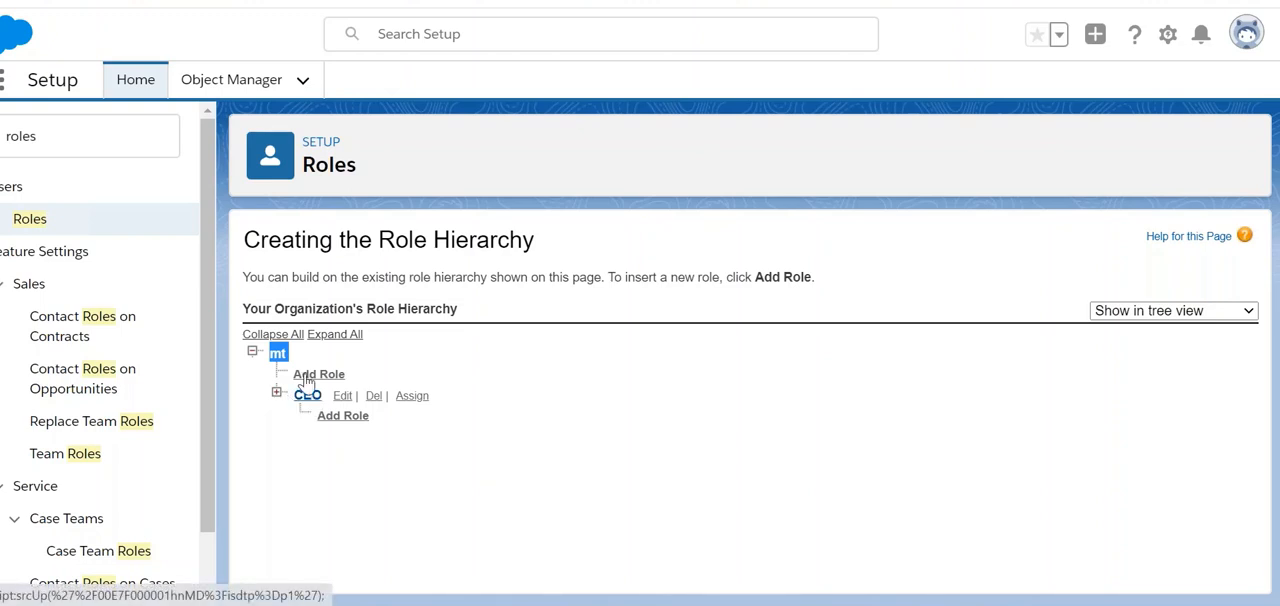
pyautogui.click(276, 392)
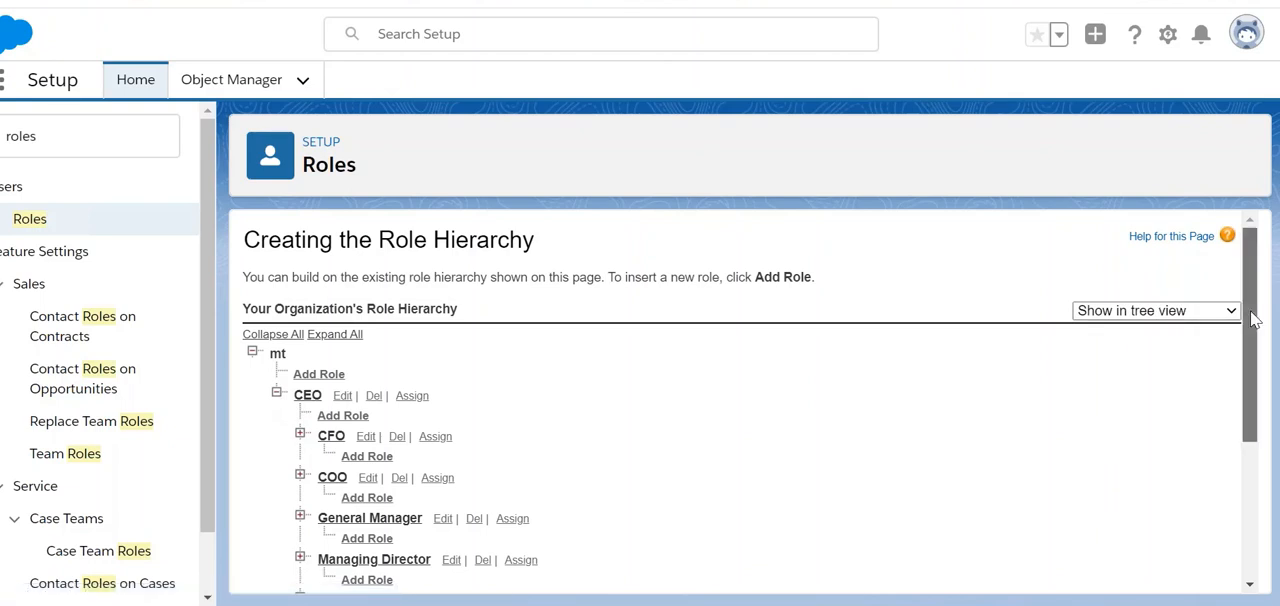
pyautogui.scroll(-3, 1251, 331)
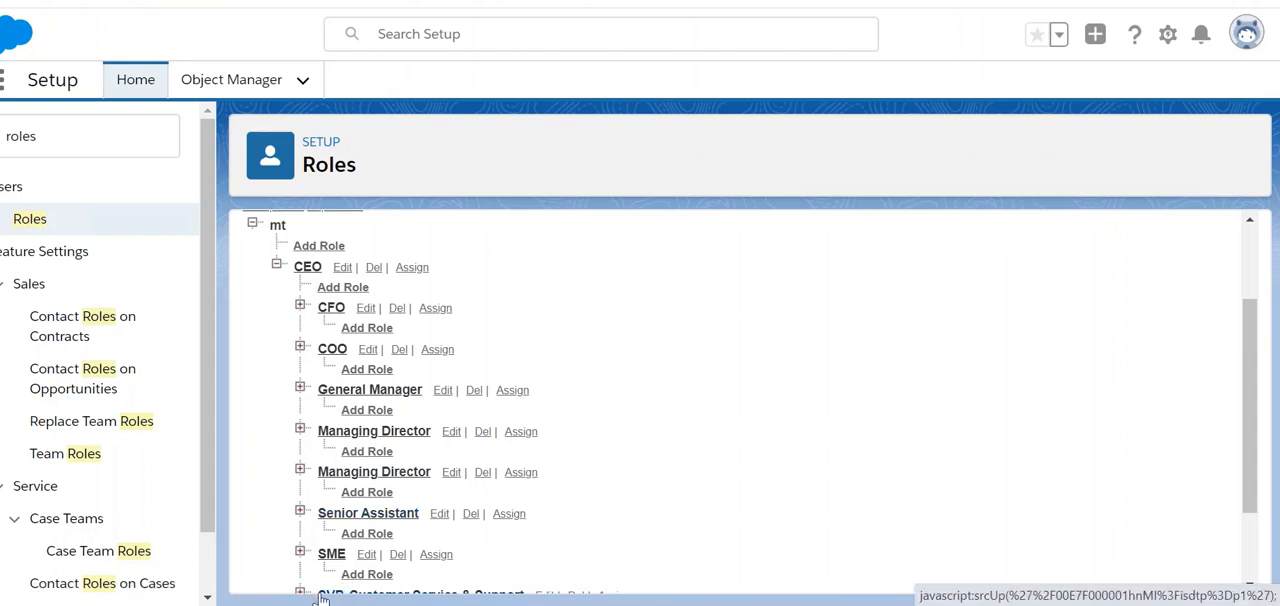
pyautogui.click(300, 306)
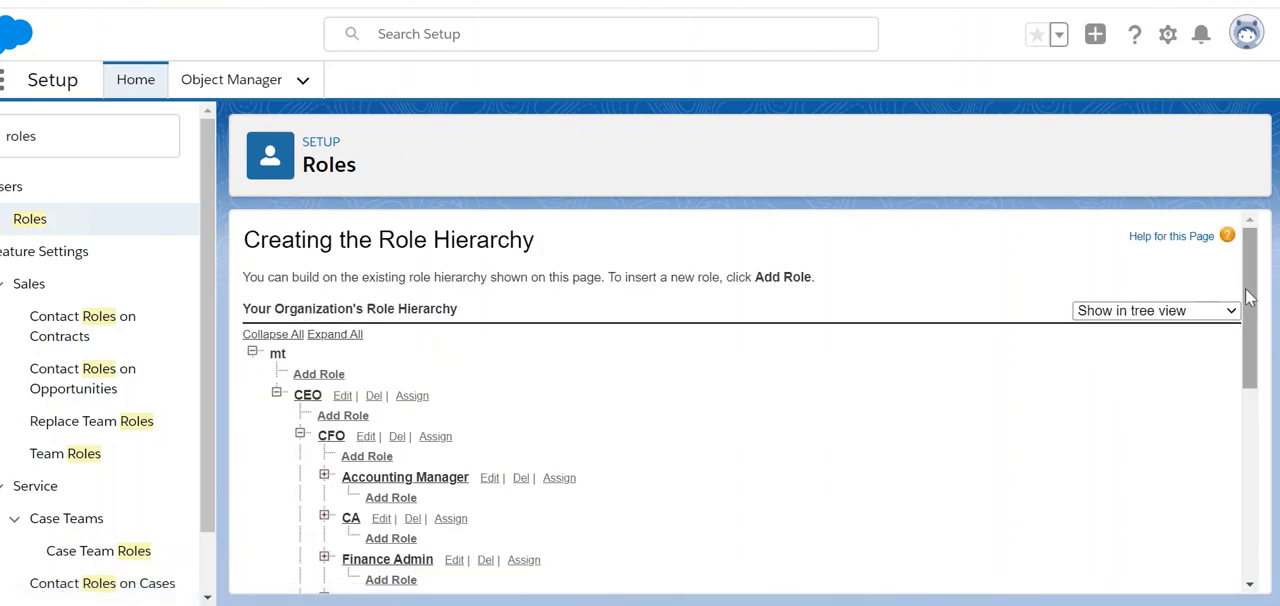
# Step: Delete the Finance Admin role under CFO and accept the deletion
pyautogui.moveTo(1247, 296); pyautogui.dragTo(1256, 362)
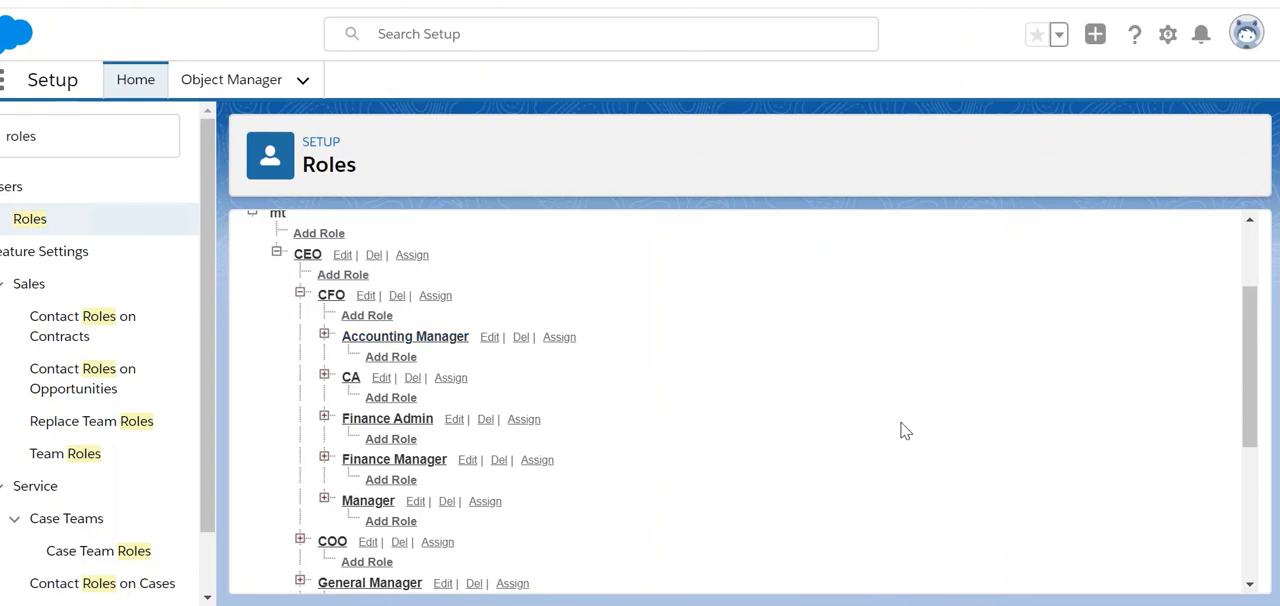
pyautogui.moveTo(1257, 357)
pyautogui.mouseDown()
pyautogui.moveTo(1251, 366)
pyautogui.moveTo(1249, 257)
pyautogui.moveTo(1265, 347)
pyautogui.mouseUp()
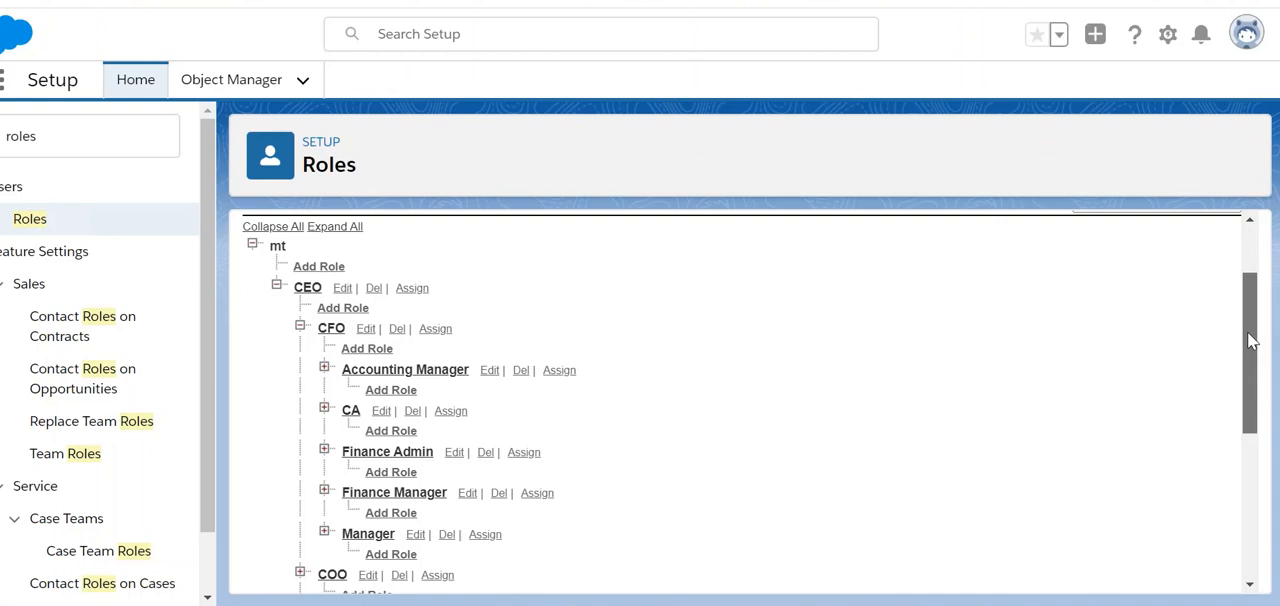
pyautogui.moveTo(1249, 340); pyautogui.dragTo(1249, 362)
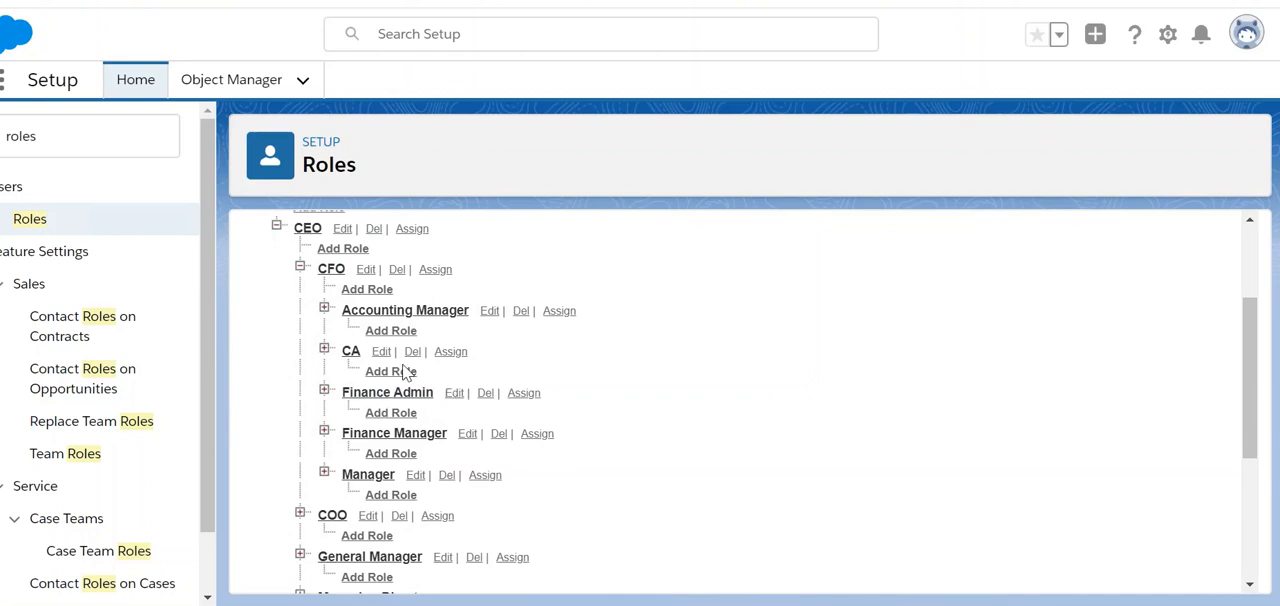
pyautogui.click(486, 396)
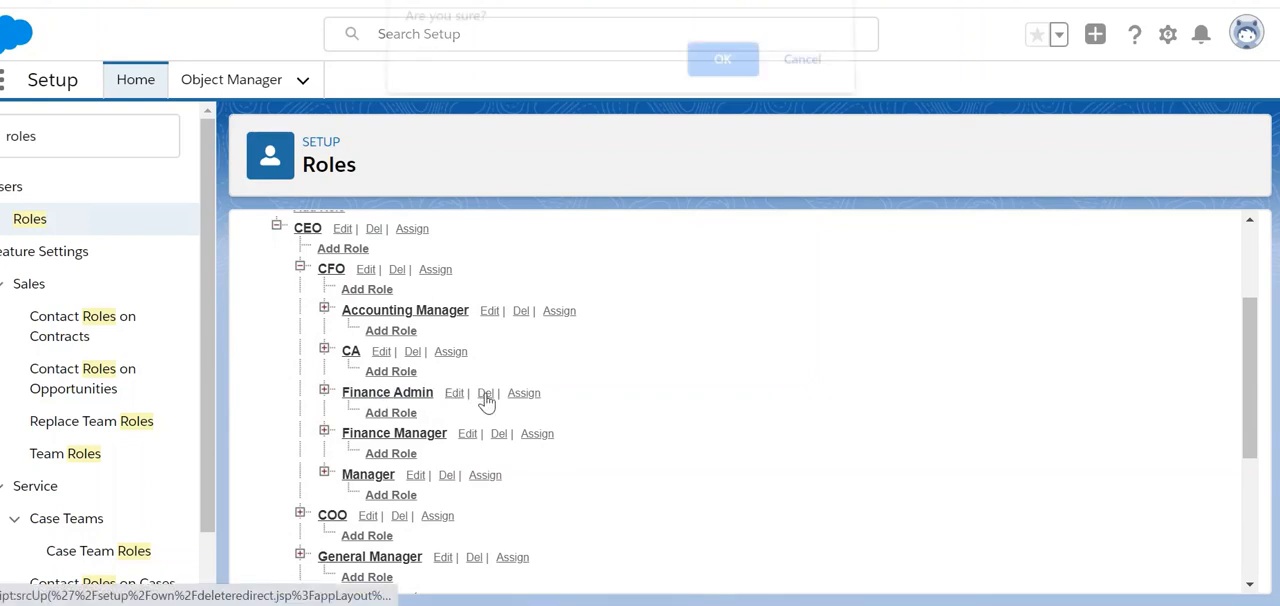
pyautogui.click(718, 80)
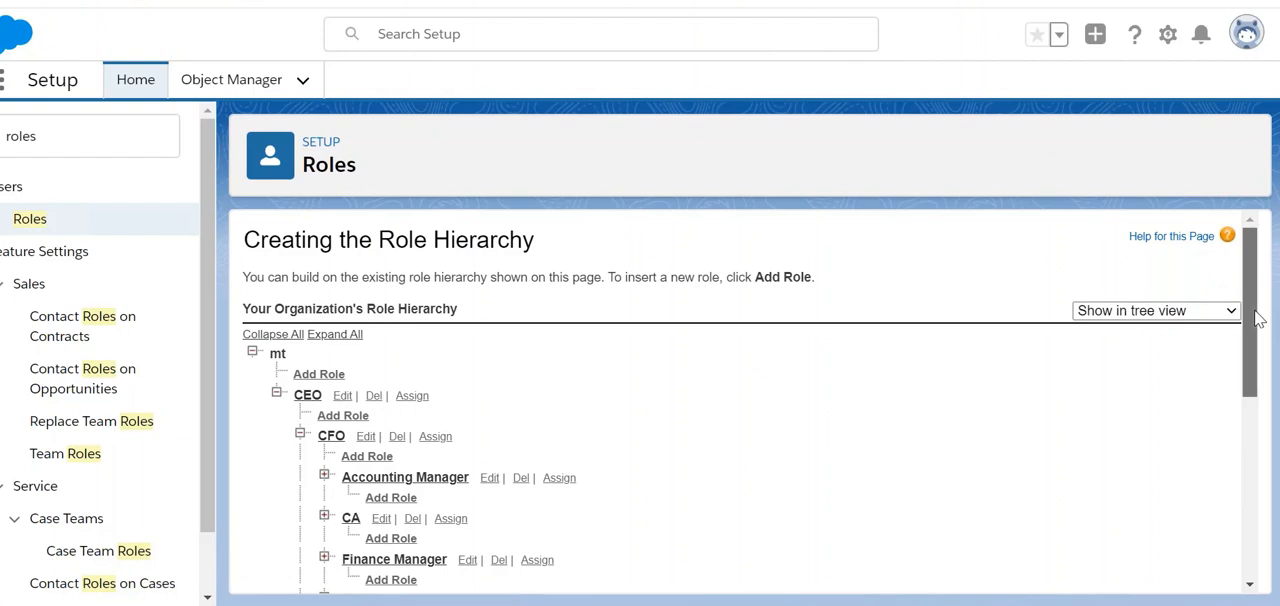
# Step: Try to delete the CFO role, read the explanation, and return to the role hierarchy
pyautogui.moveTo(1254, 310); pyautogui.dragTo(1249, 338)
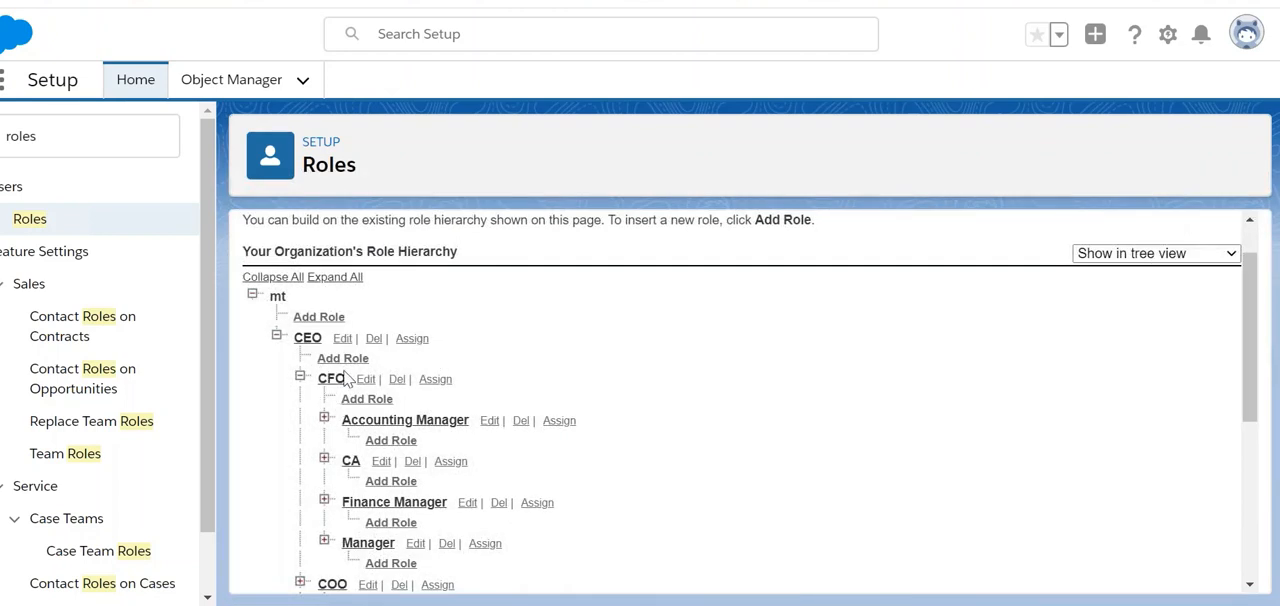
pyautogui.click(397, 384)
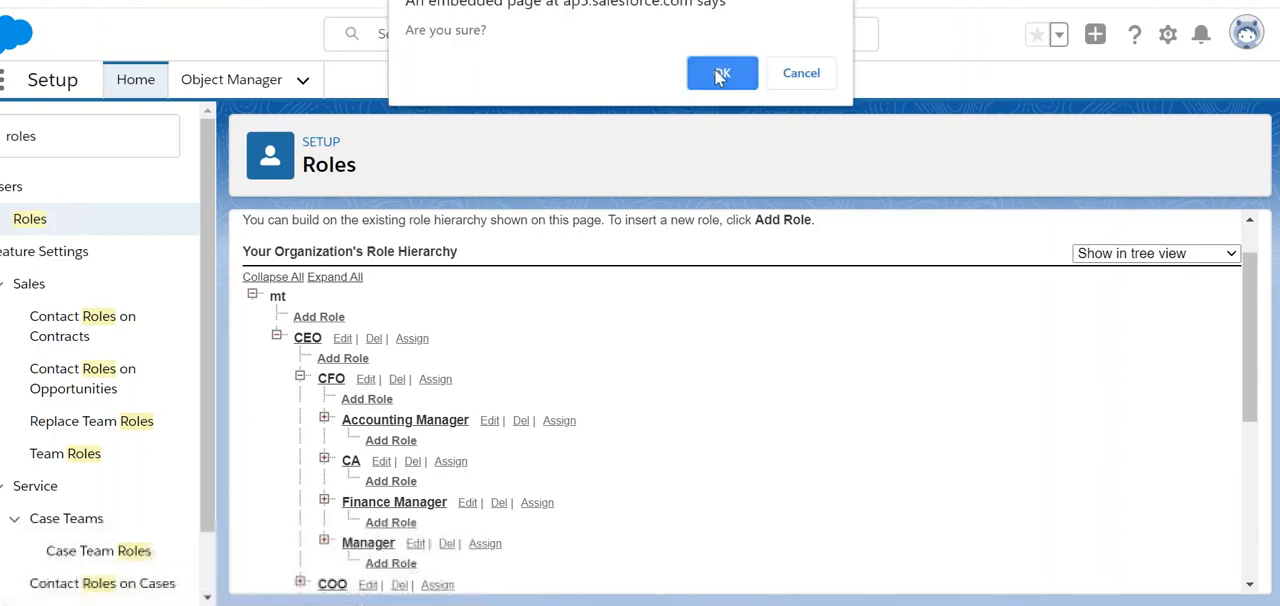
pyautogui.click(715, 78)
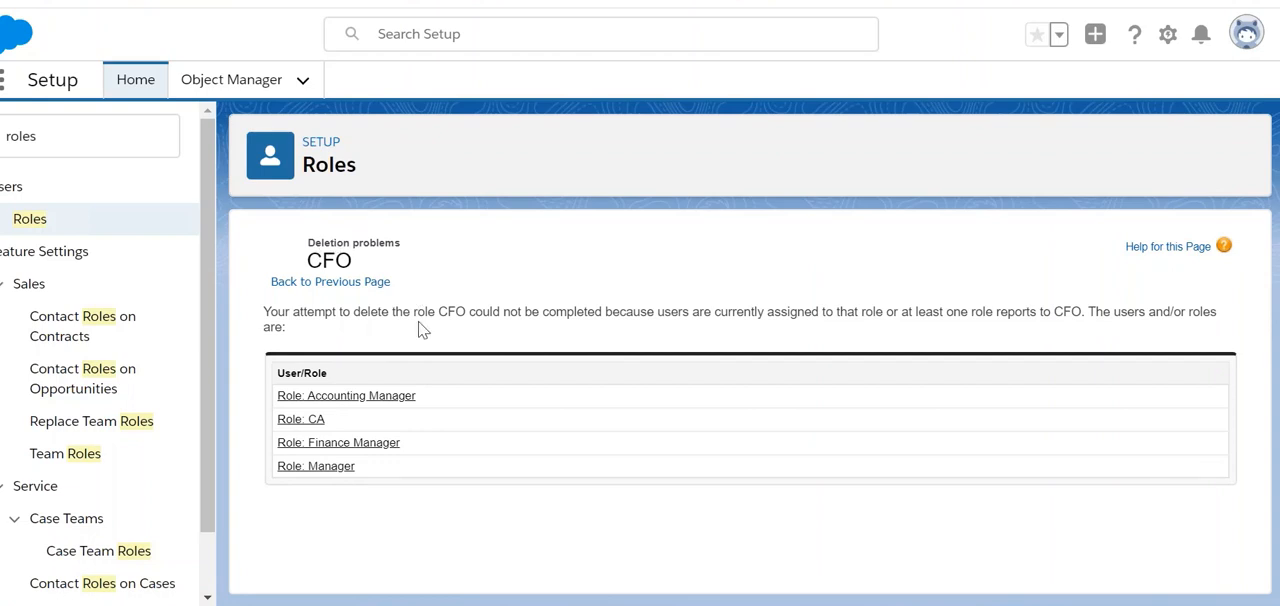
pyautogui.tripleClick(323, 313)
pyautogui.click(368, 333)
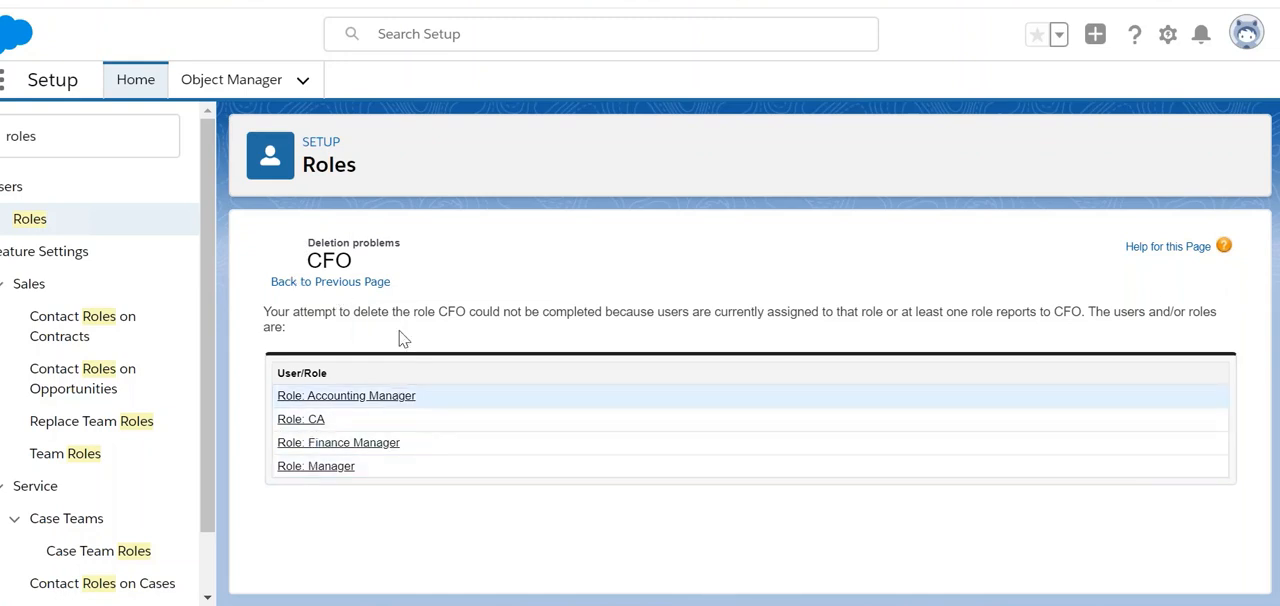
pyautogui.click(317, 284)
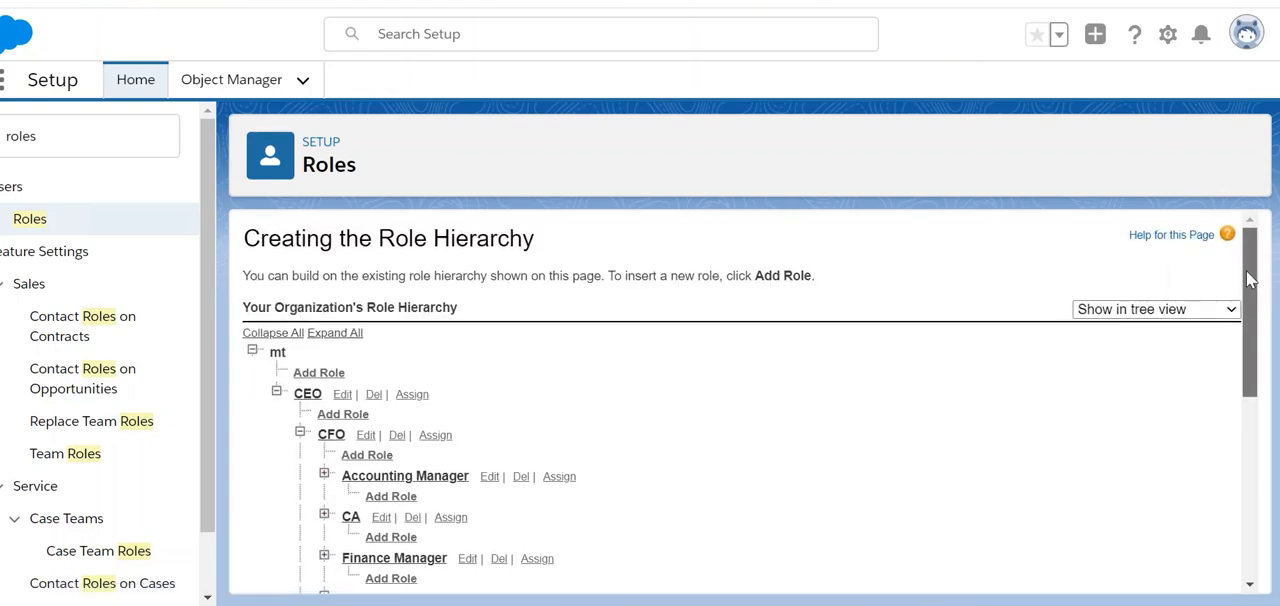
# Step: Start a new role under Finance Manager with the label Finance Administrator and the role name Finance_Administrator
pyautogui.moveTo(1249, 273); pyautogui.dragTo(1249, 363)
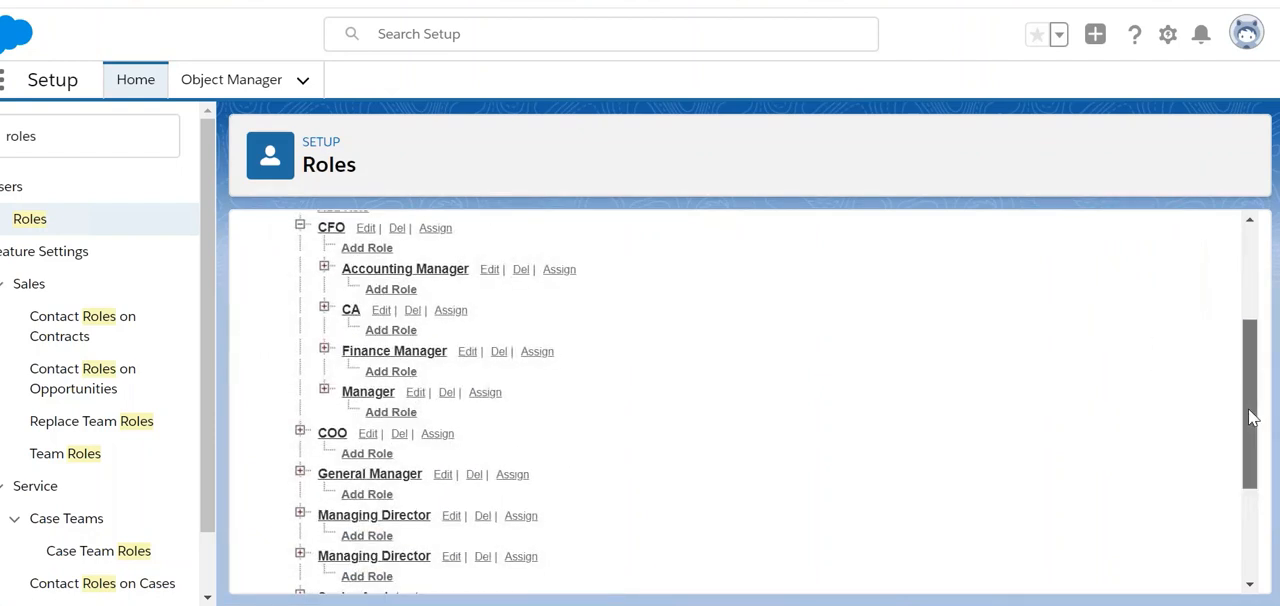
pyautogui.moveTo(1248, 410)
pyautogui.mouseDown()
pyautogui.moveTo(1246, 362)
pyautogui.moveTo(1248, 392)
pyautogui.mouseUp()
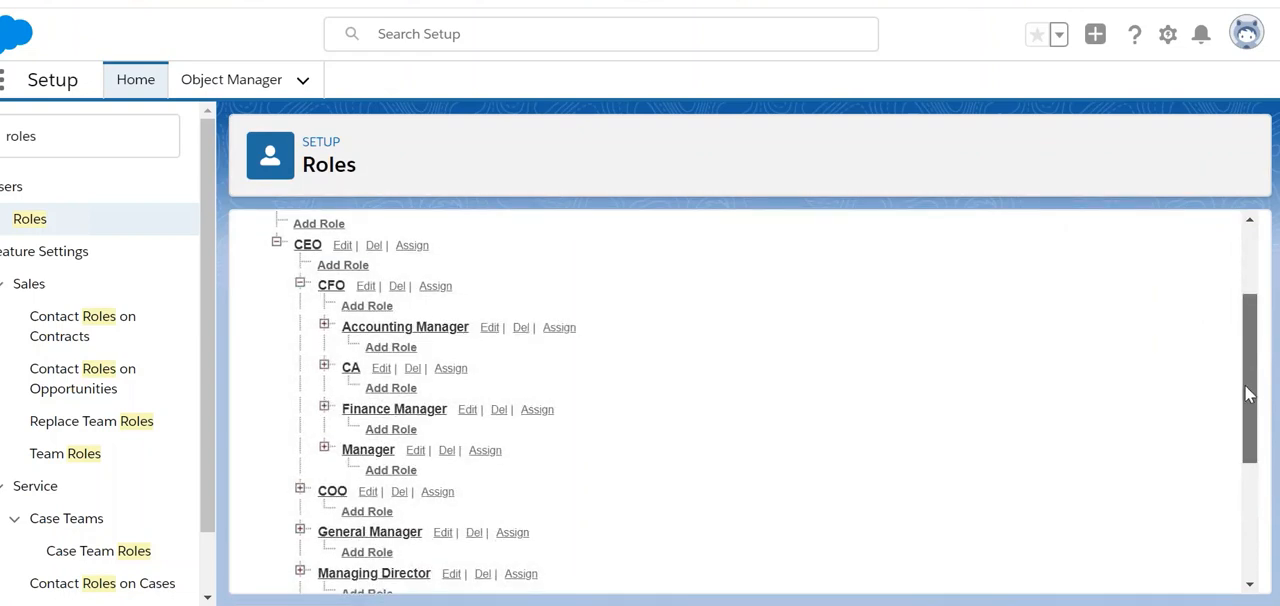
pyautogui.moveTo(1245, 385); pyautogui.dragTo(1245, 413)
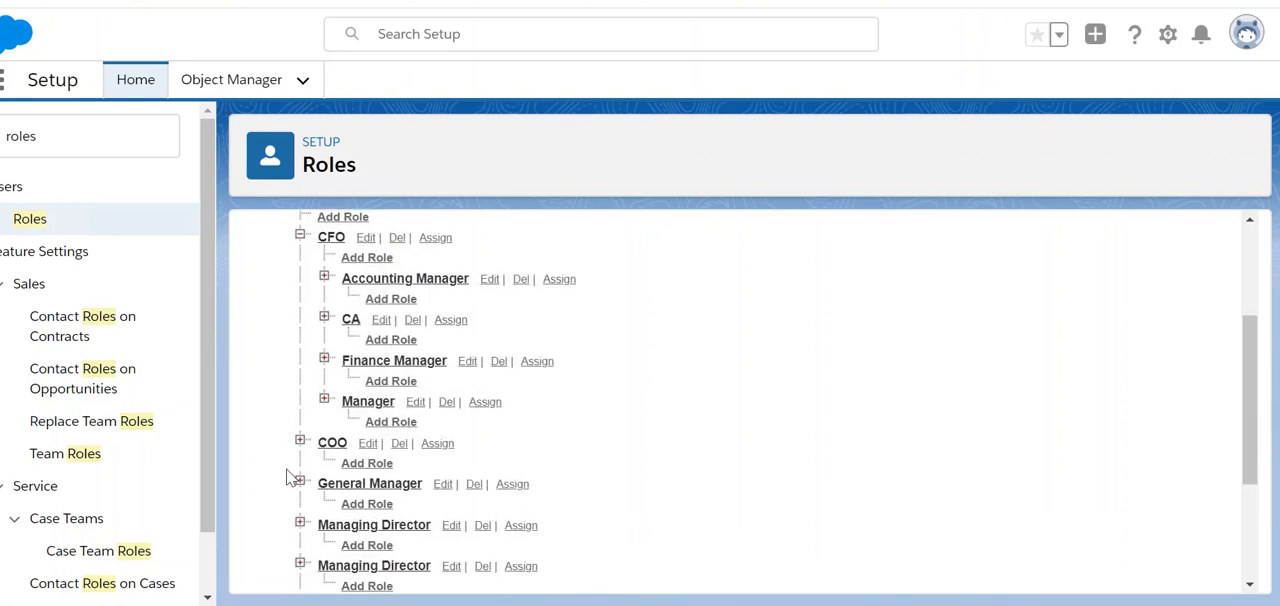
pyautogui.click(385, 384)
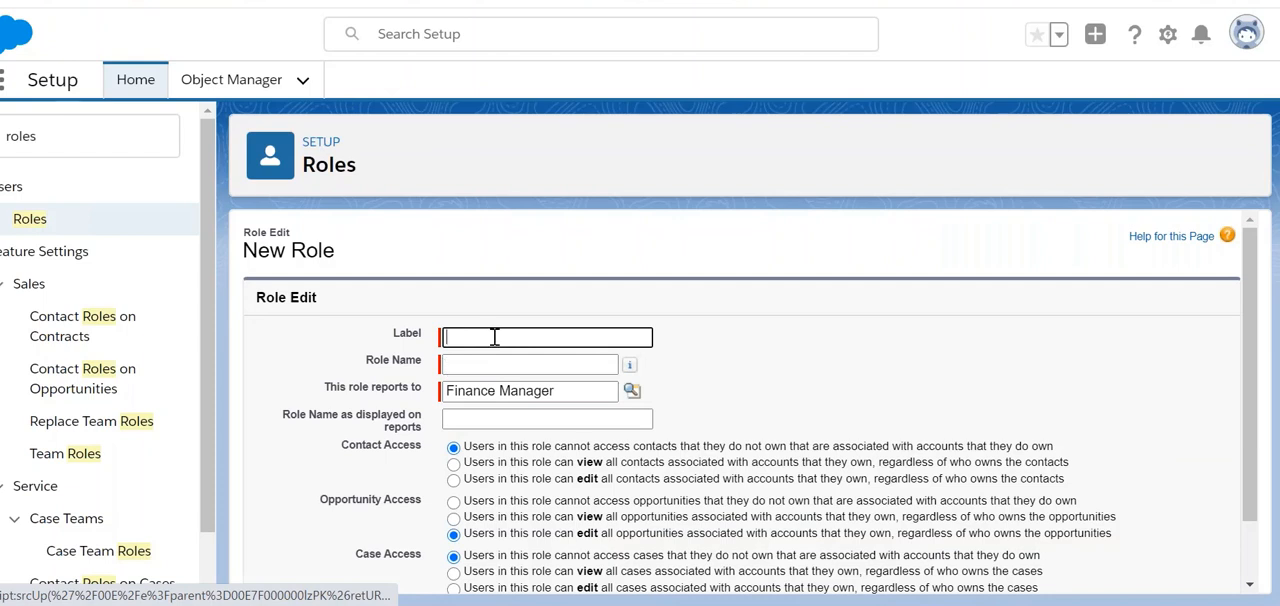
pyautogui.write('Finance Adminis')
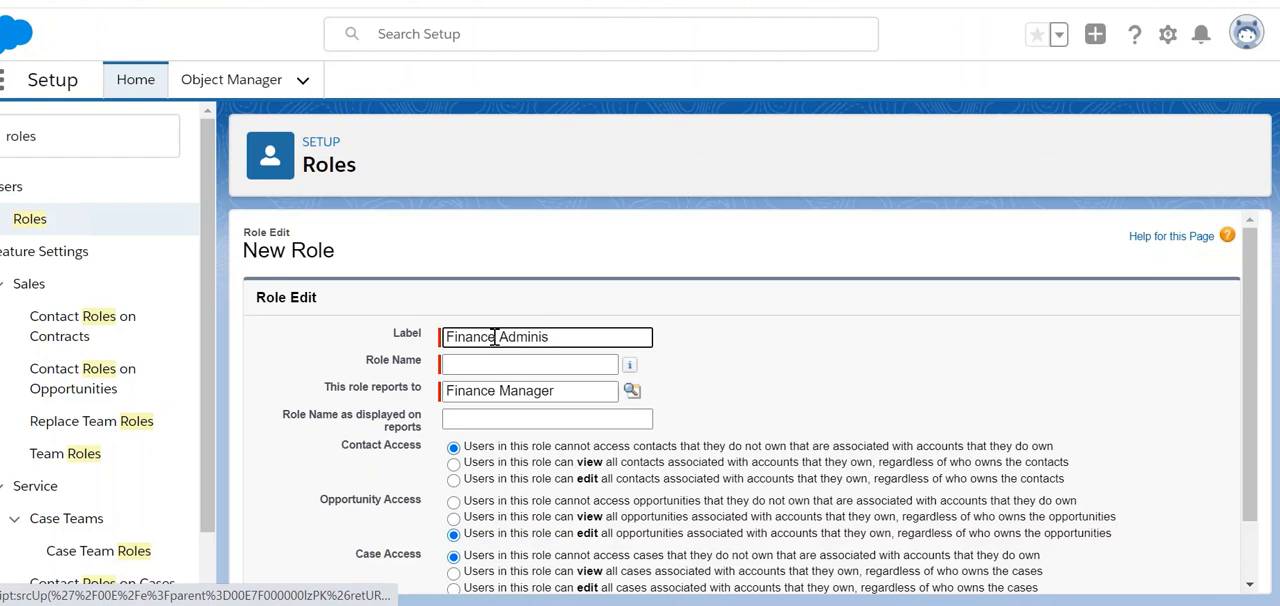
pyautogui.write('trator')
pyautogui.click(905, 352)
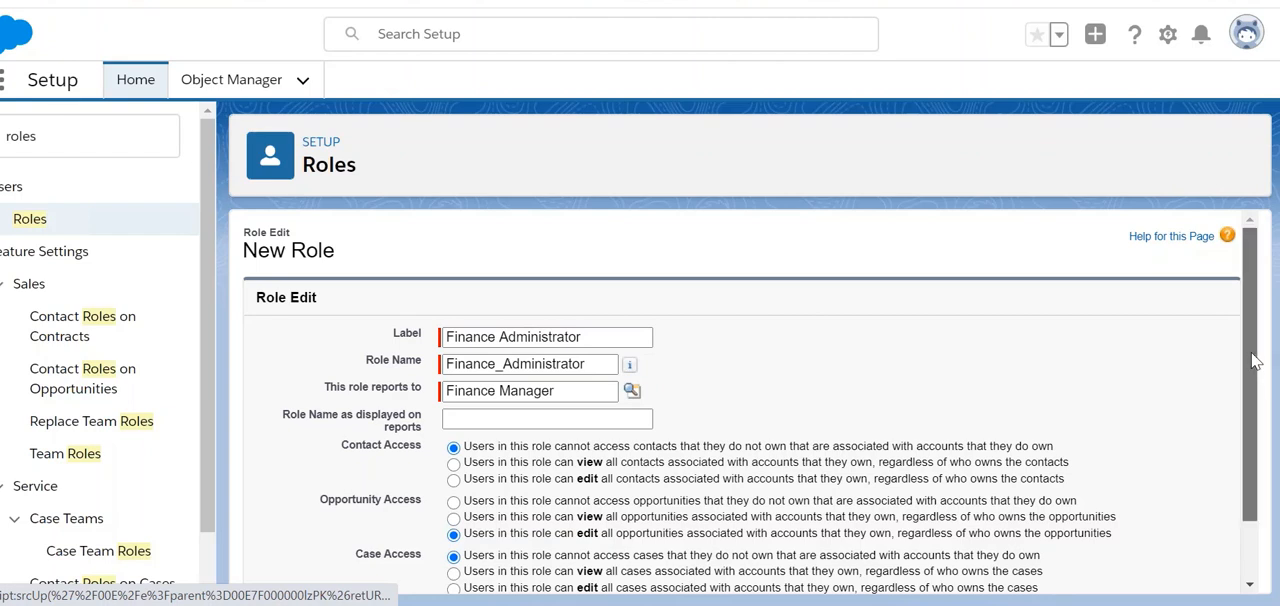
# Step: Set the new role's Contact Access to view all contacts associated with accounts its users own
pyautogui.moveTo(1252, 355); pyautogui.dragTo(1168, 391)
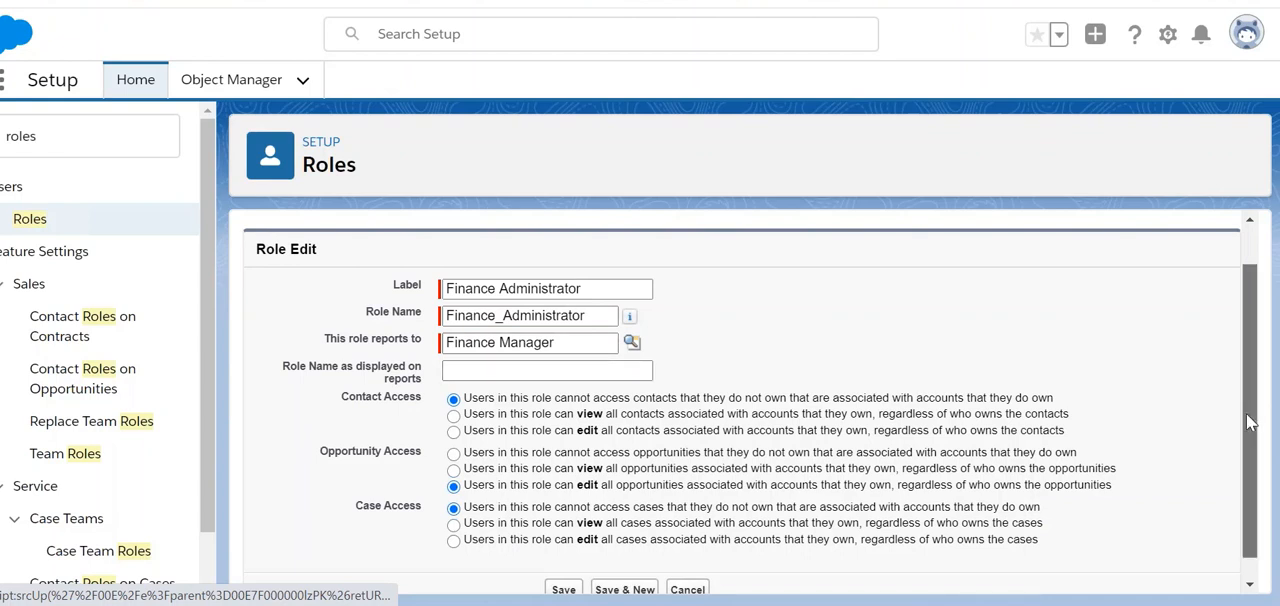
pyautogui.moveTo(1248, 424); pyautogui.dragTo(1248, 449)
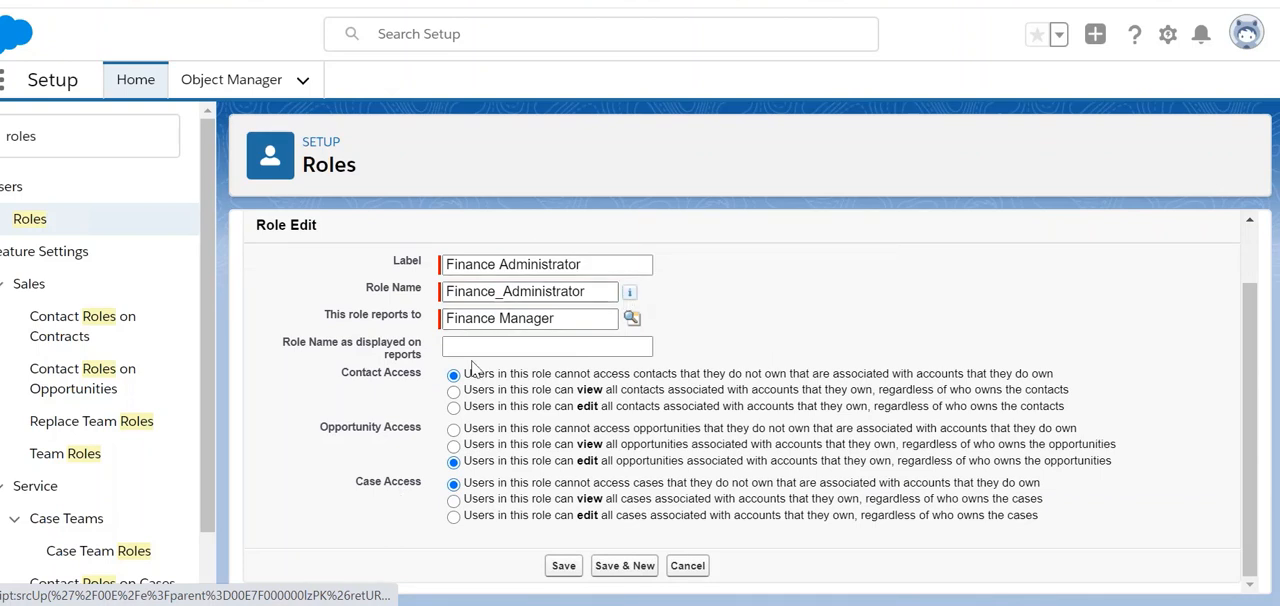
pyautogui.tripleClick(362, 377)
pyautogui.click(400, 392)
pyautogui.click(454, 391)
pyautogui.tripleClick(565, 264)
pyautogui.click(828, 286)
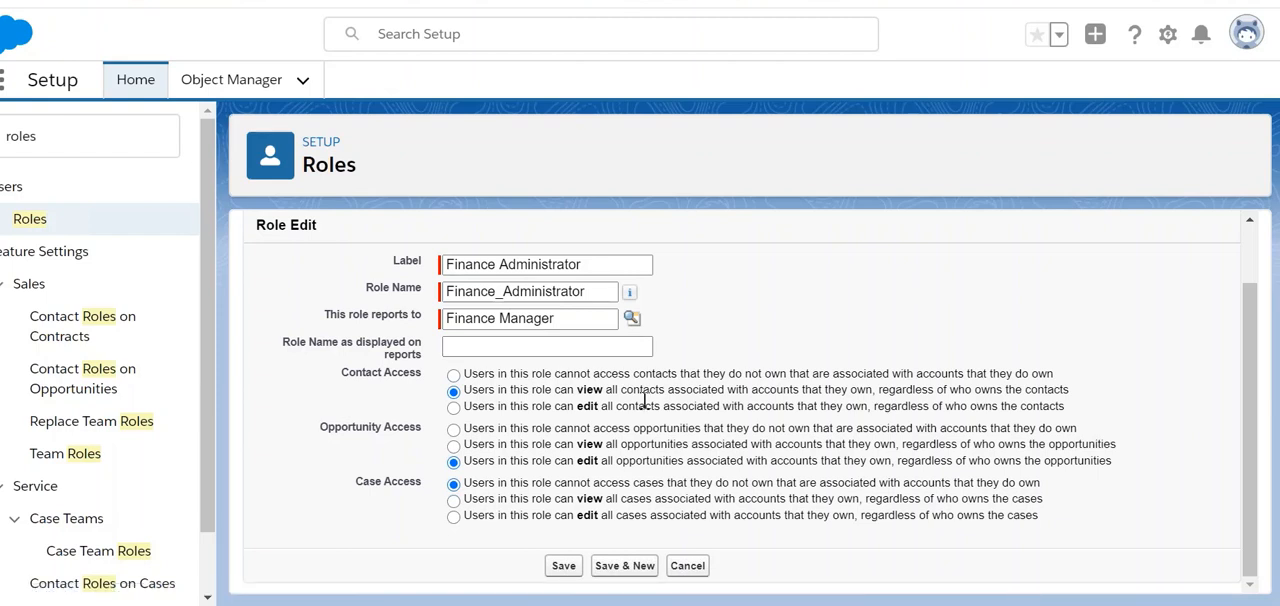
# Step: Set Contact Access to edit all contacts associated with owned accounts, regardless of who owns the contacts
pyautogui.click(453, 407)
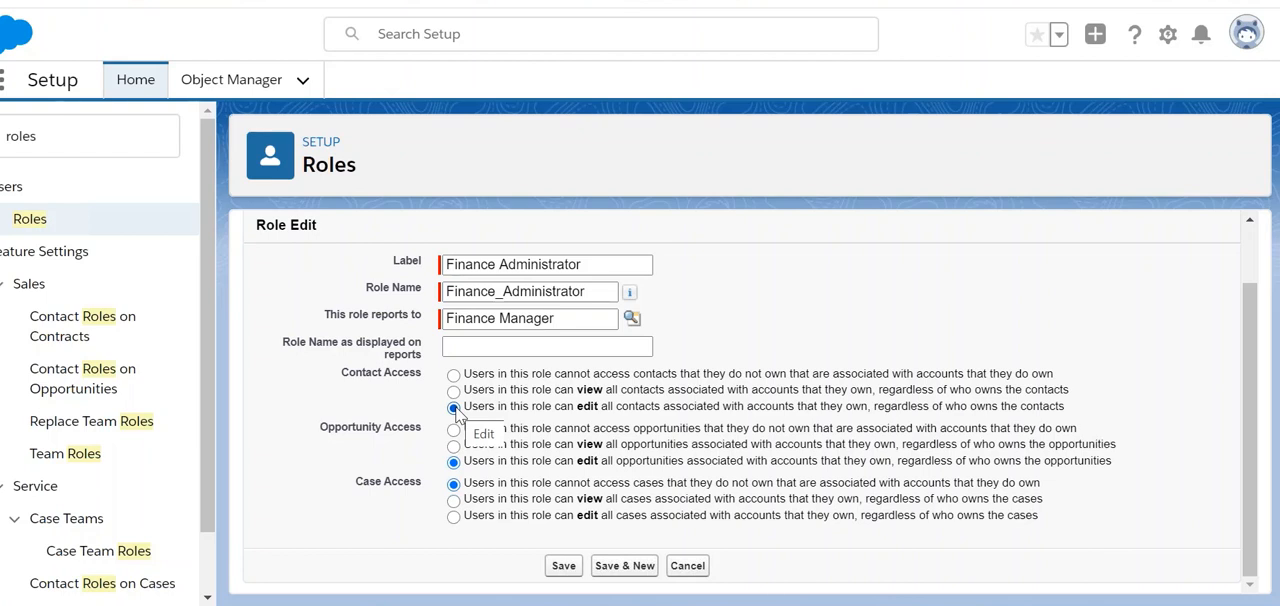
pyautogui.click(453, 375)
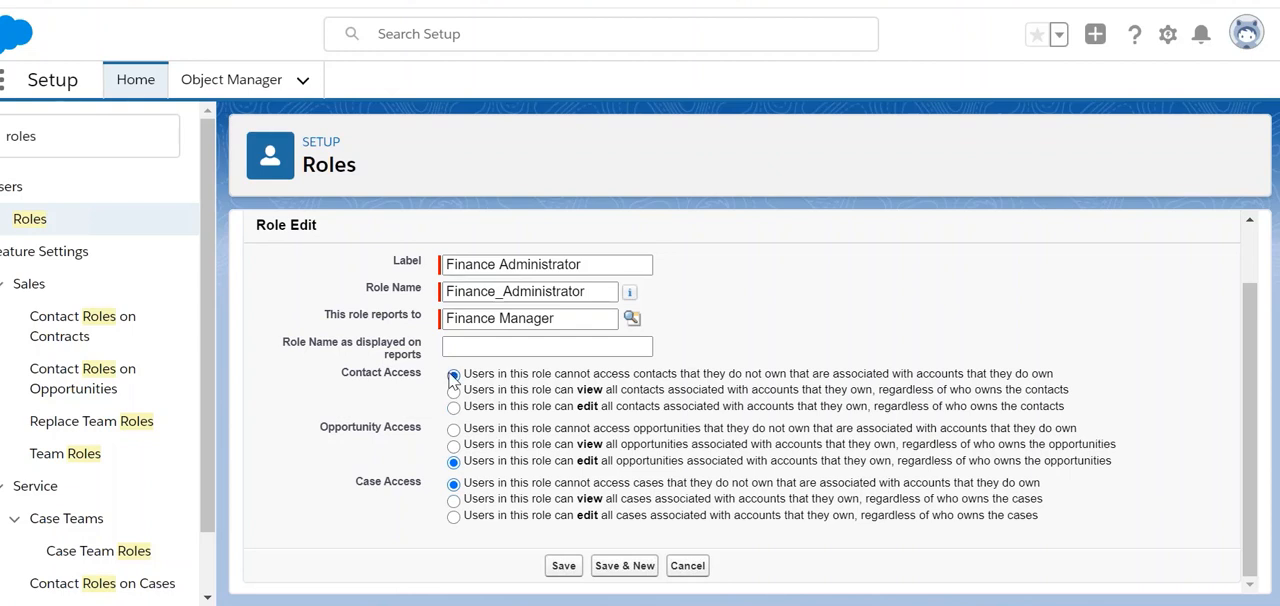
pyautogui.click(454, 391)
pyautogui.click(455, 408)
# Step: Review the Opportunity Access and Case Access options along with the label of the new role
pyautogui.doubleClick(343, 430)
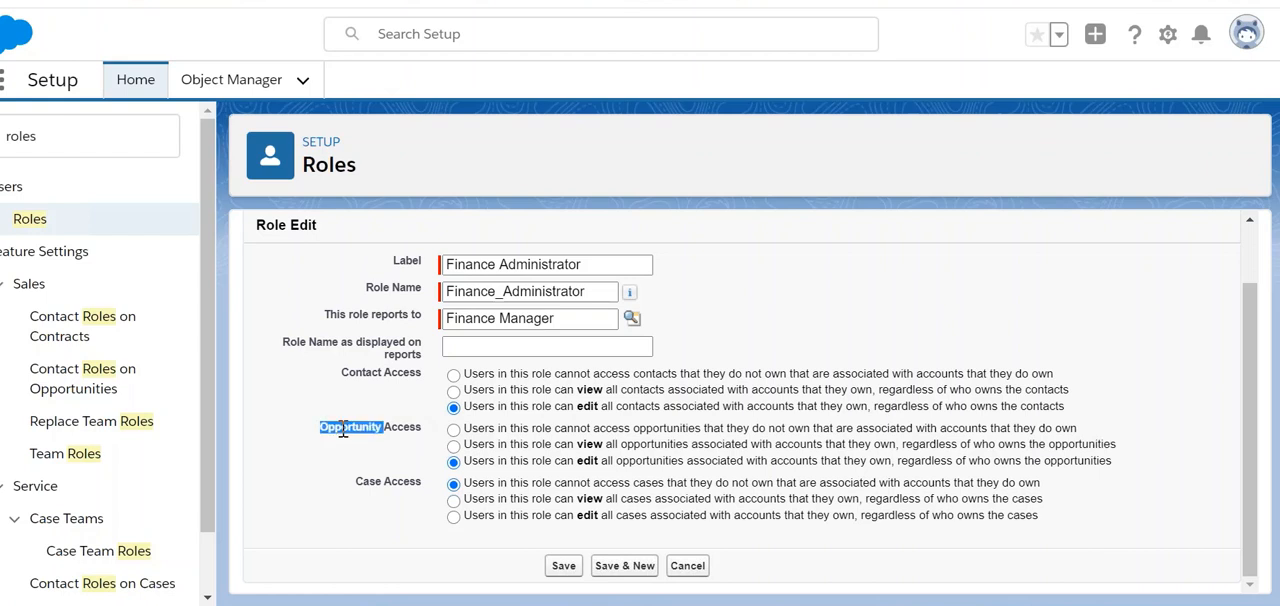
pyautogui.doubleClick(362, 481)
pyautogui.tripleClick(355, 428)
pyautogui.doubleClick(370, 481)
pyautogui.tripleClick(528, 262)
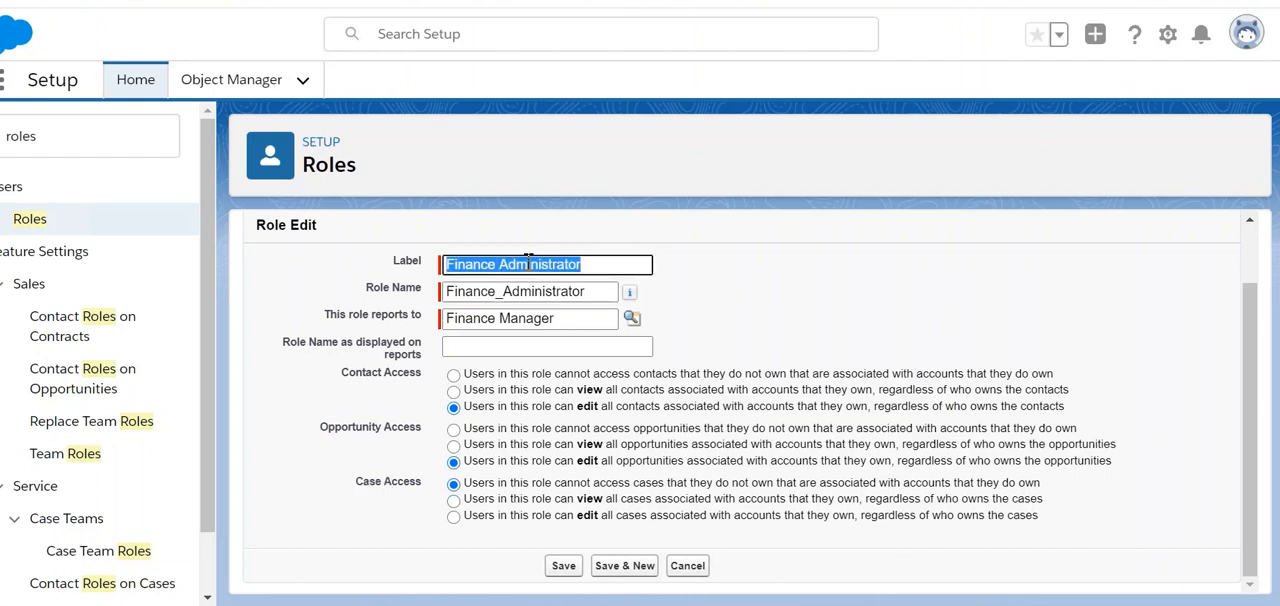
pyautogui.click(812, 319)
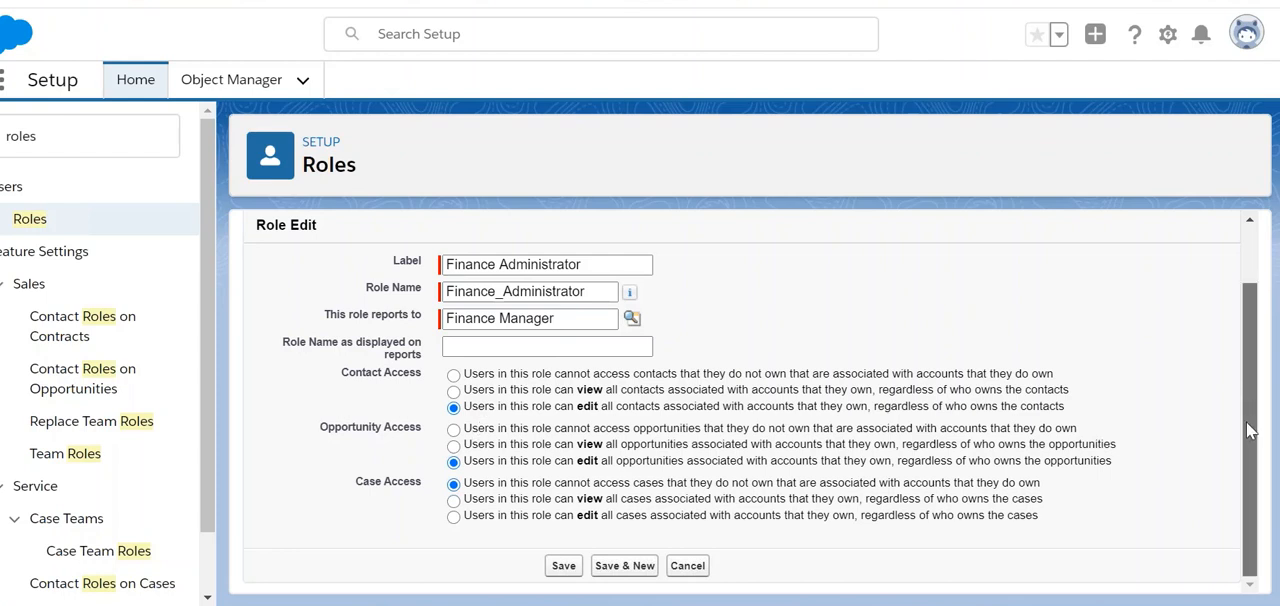
pyautogui.scroll(2, 1258, 350)
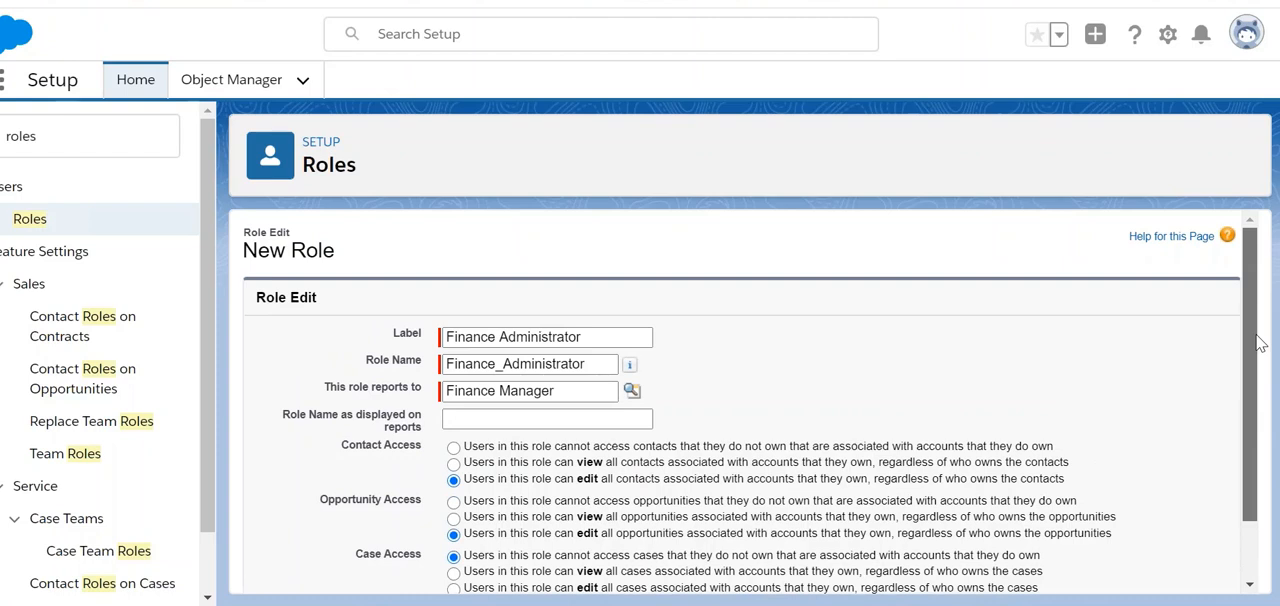
# Step: Save the new Finance Administrator role and accept the sharing update for accounts owned by its users
pyautogui.scroll(-2, 1258, 343)
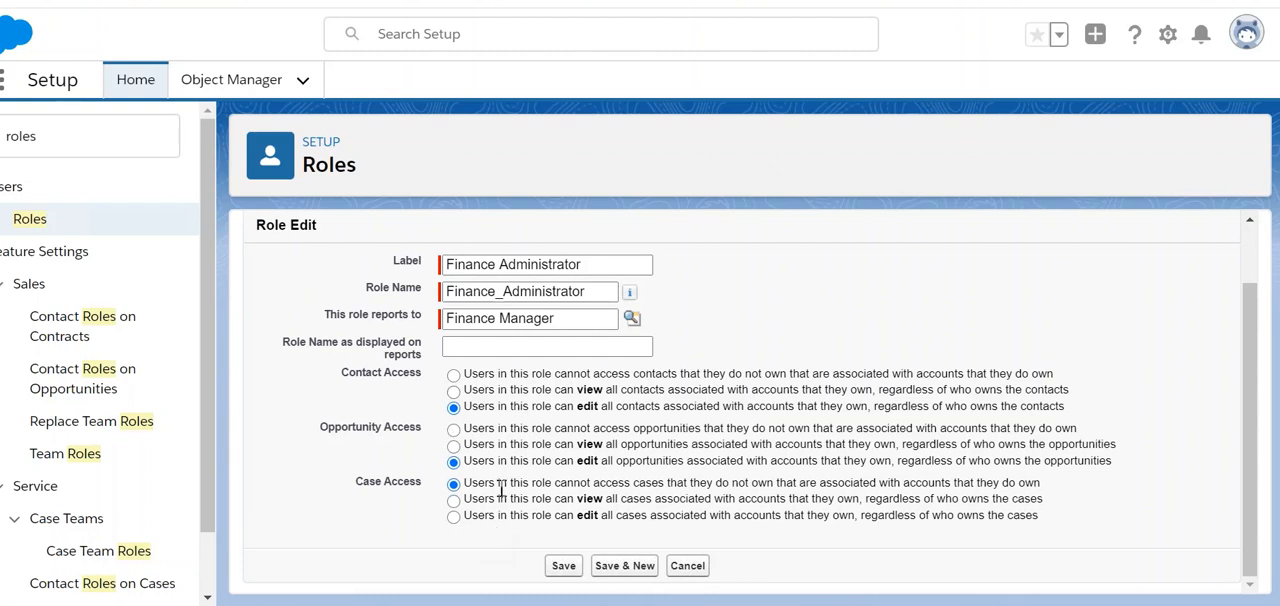
pyautogui.click(560, 574)
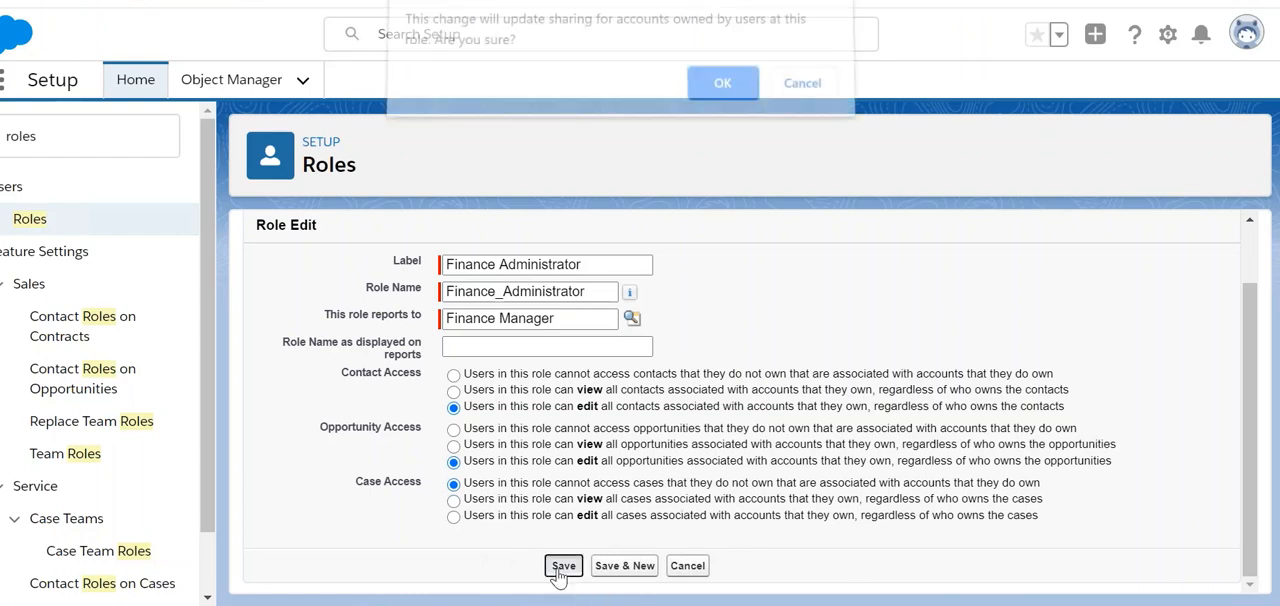
pyautogui.click(722, 105)
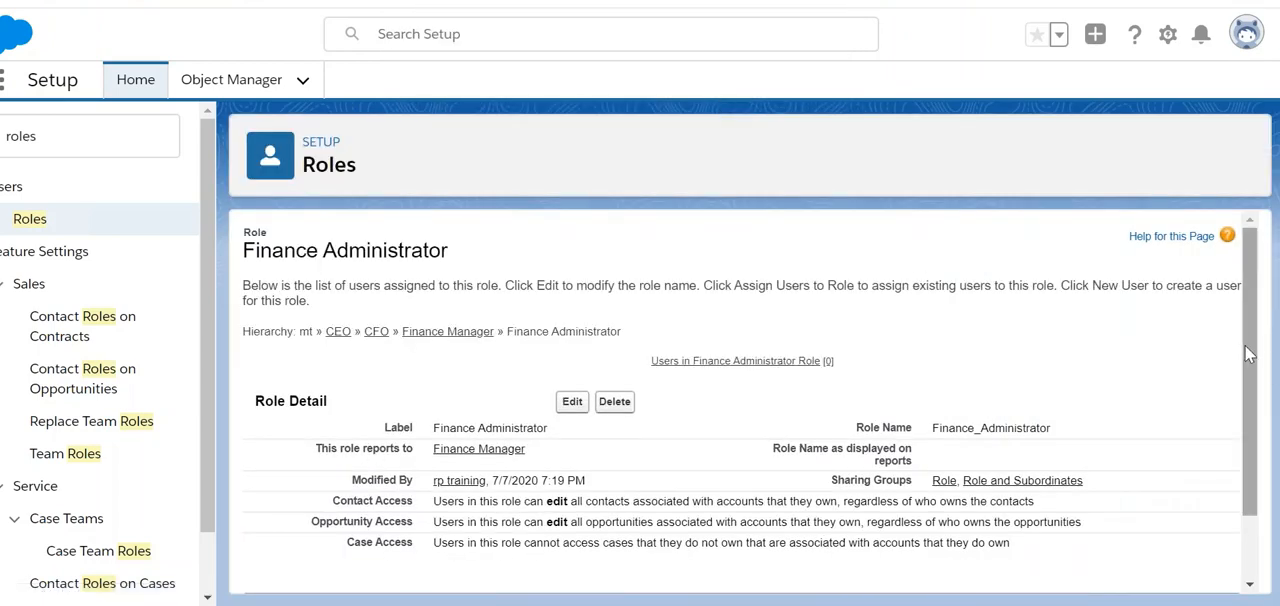
# Step: Open user assignment for the Finance Administrator role and set the available users search to All Users
pyautogui.moveTo(1248, 346); pyautogui.dragTo(1248, 373)
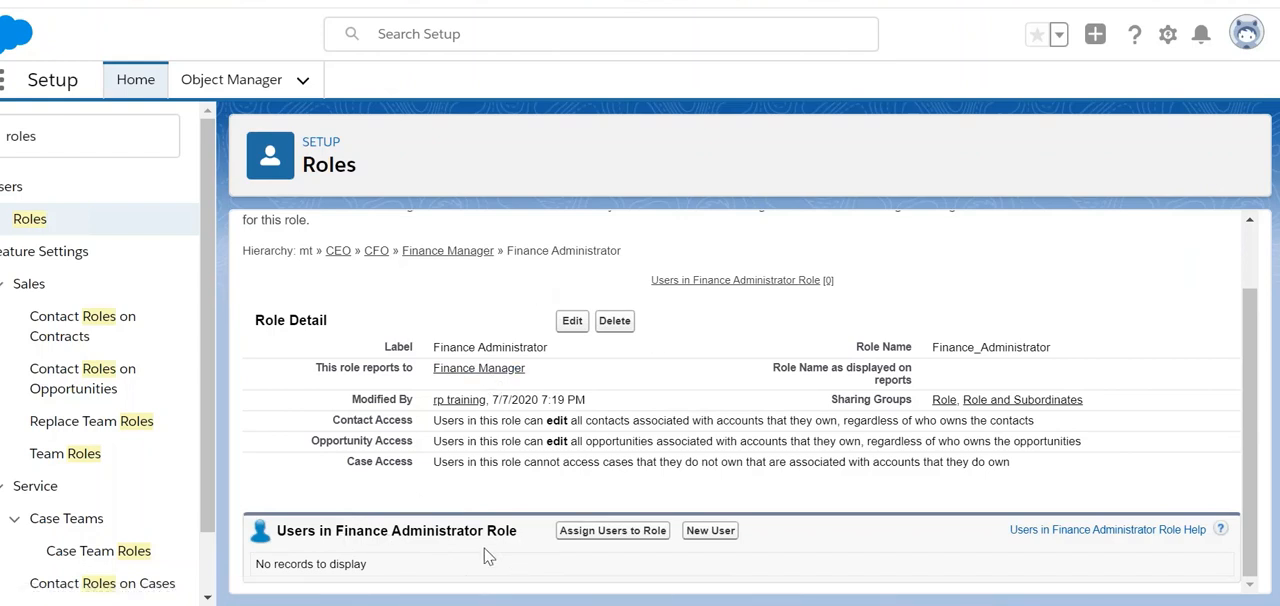
pyautogui.click(585, 533)
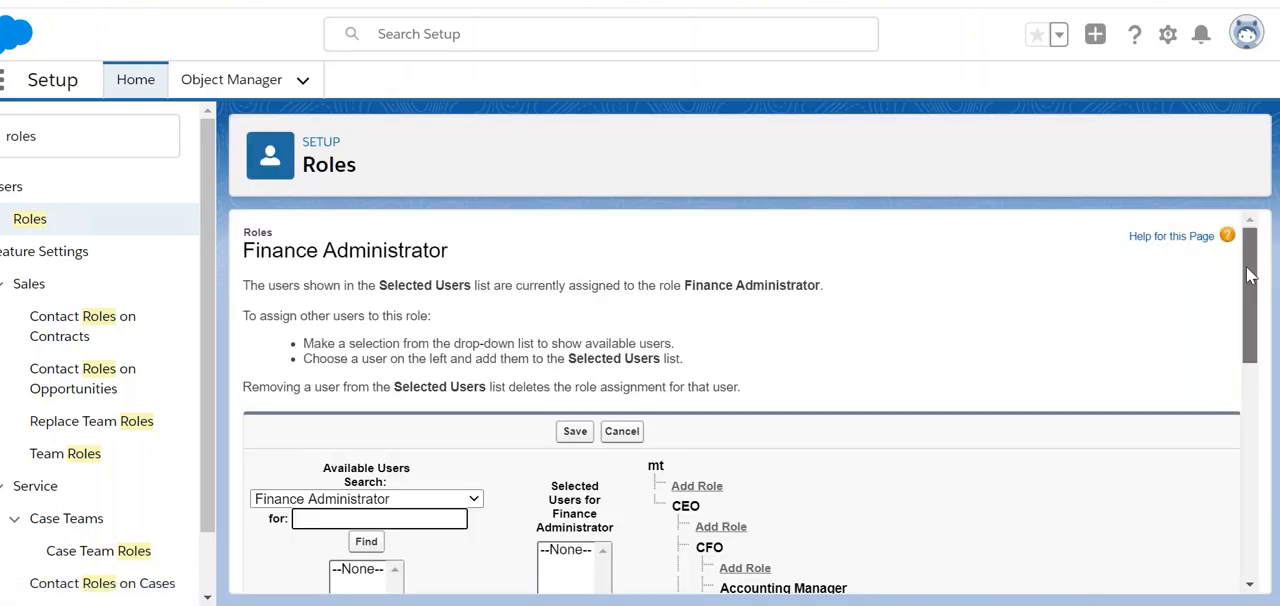
pyautogui.moveTo(1249, 275); pyautogui.dragTo(1249, 357)
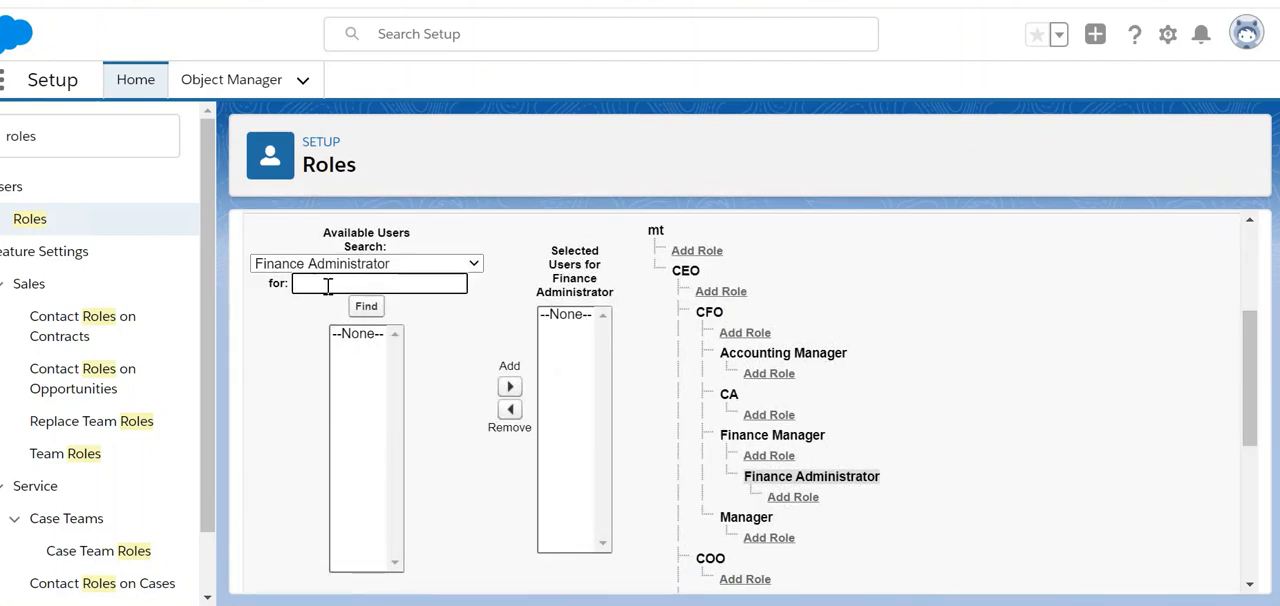
pyautogui.click(469, 274)
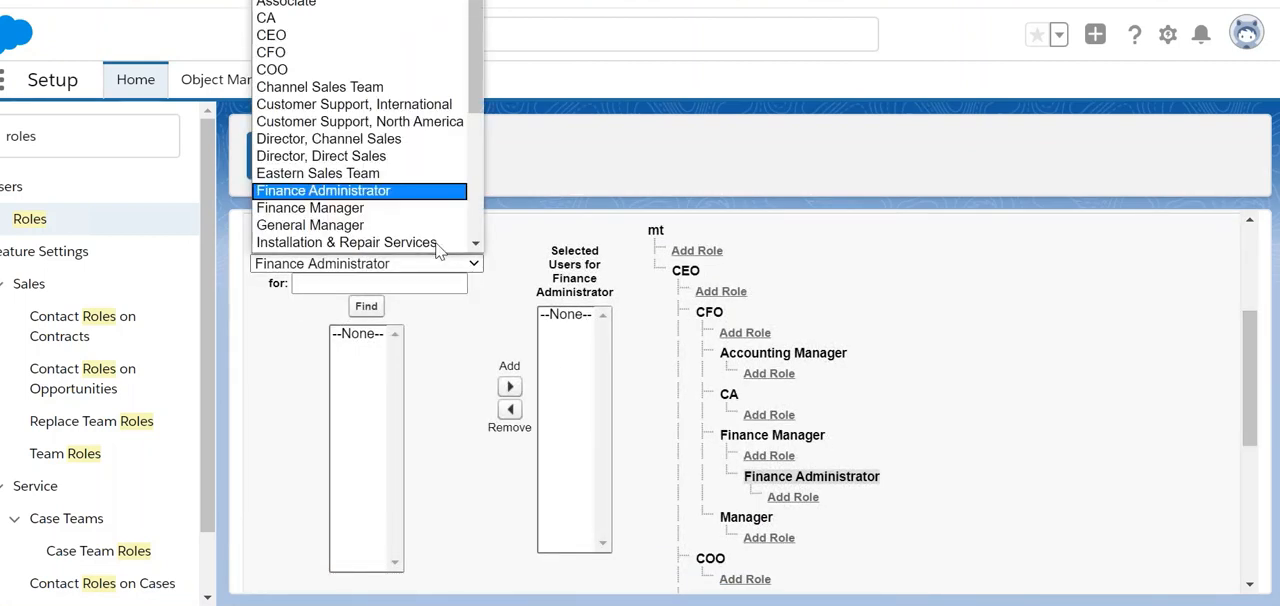
pyautogui.click(345, 2)
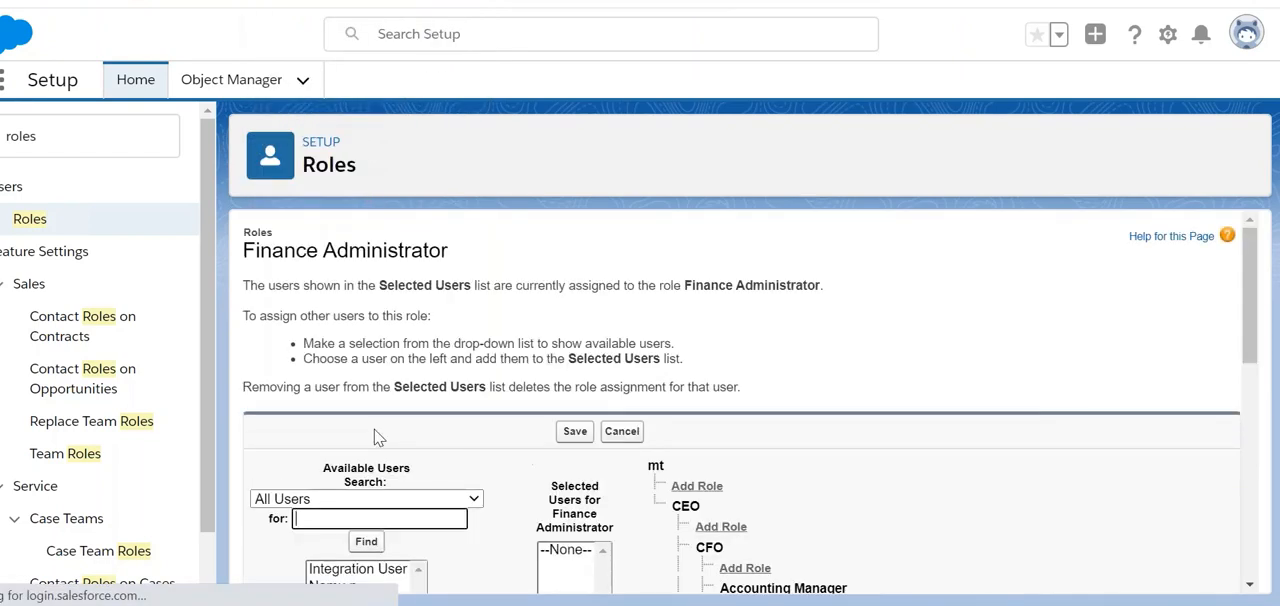
# Step: Try to assign the second-to-last available user to the Finance Administrator role by adding them to the selected users
pyautogui.moveTo(1250, 354); pyautogui.dragTo(1250, 416)
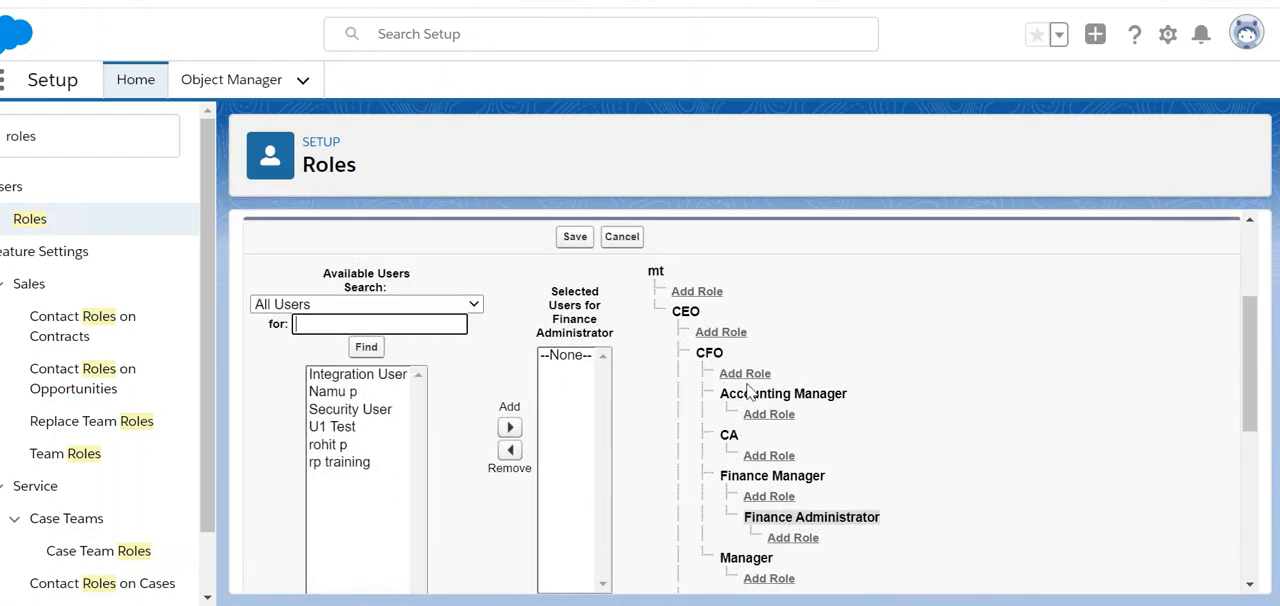
pyautogui.click(338, 446)
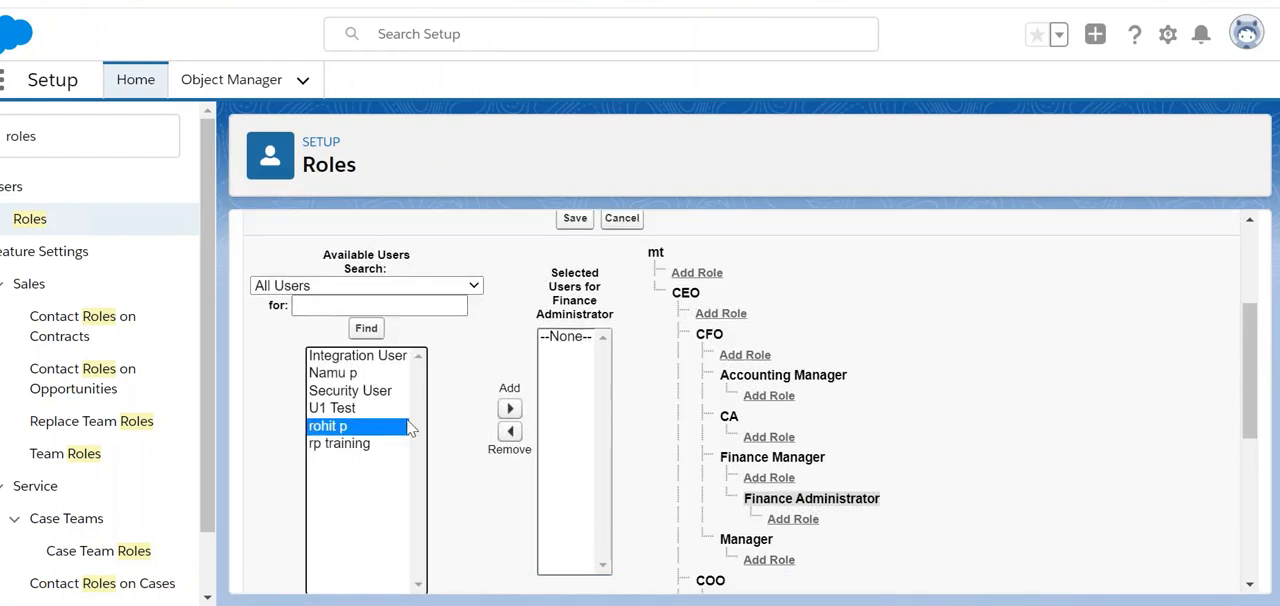
pyautogui.click(509, 409)
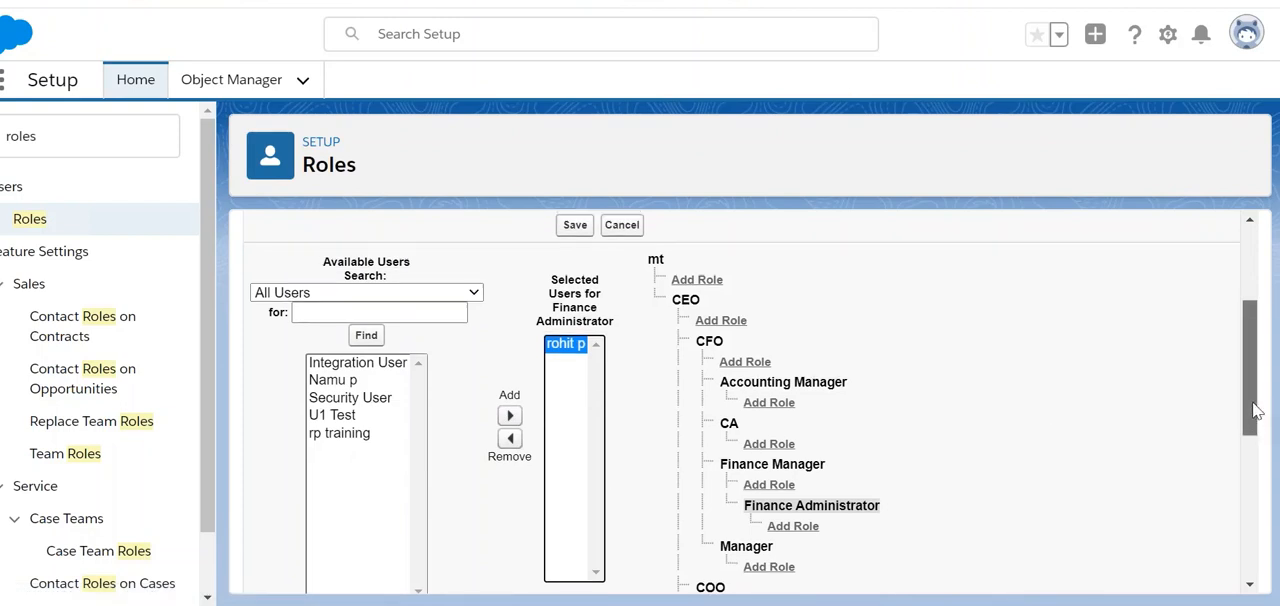
pyautogui.scroll(1, 1255, 420)
pyautogui.moveTo(1258, 413); pyautogui.dragTo(1268, 350)
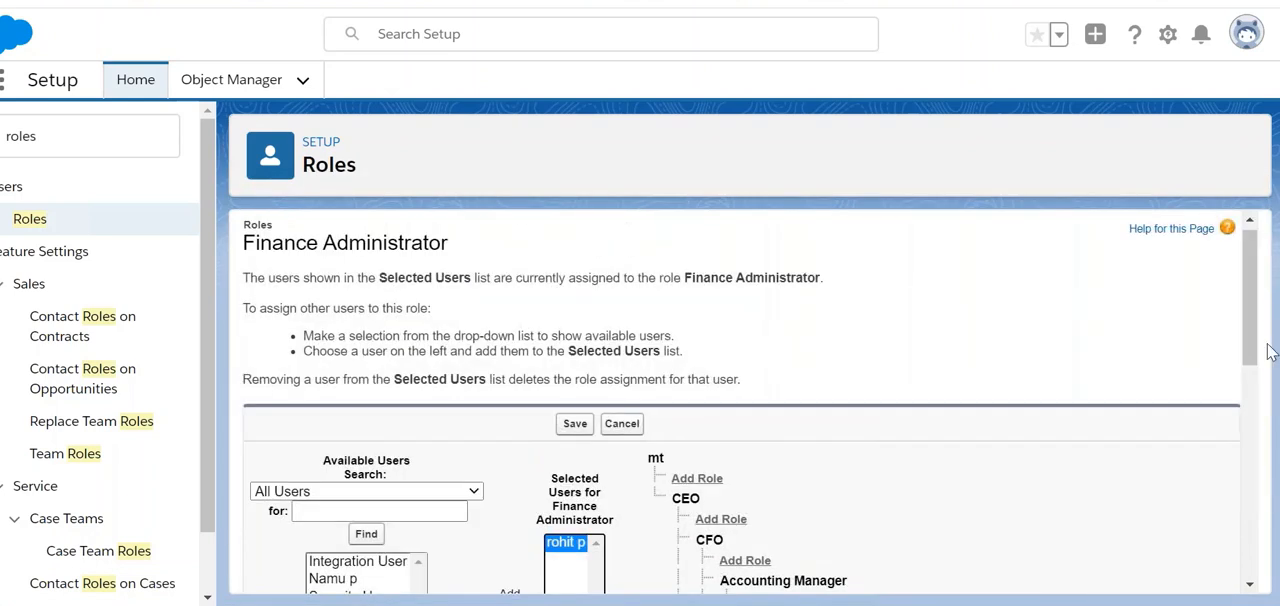
# Step: Return to the role hierarchy and examine the roles below the CEO, including the one under Finance Manager
pyautogui.click(29, 222)
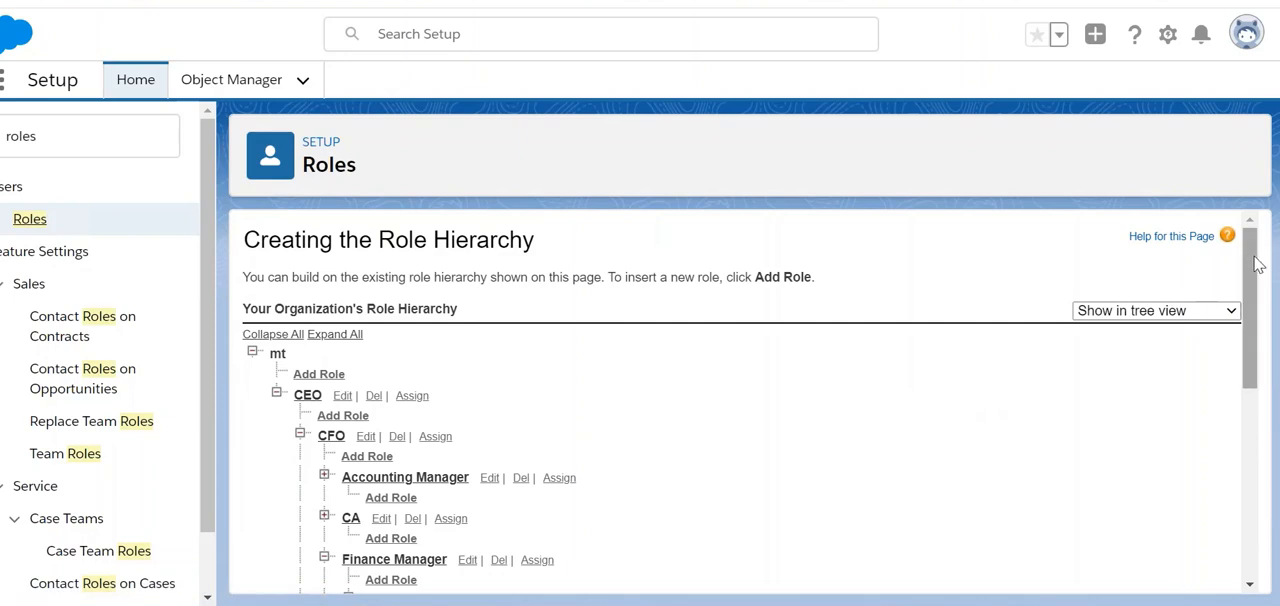
pyautogui.moveTo(1258, 263); pyautogui.dragTo(1245, 358)
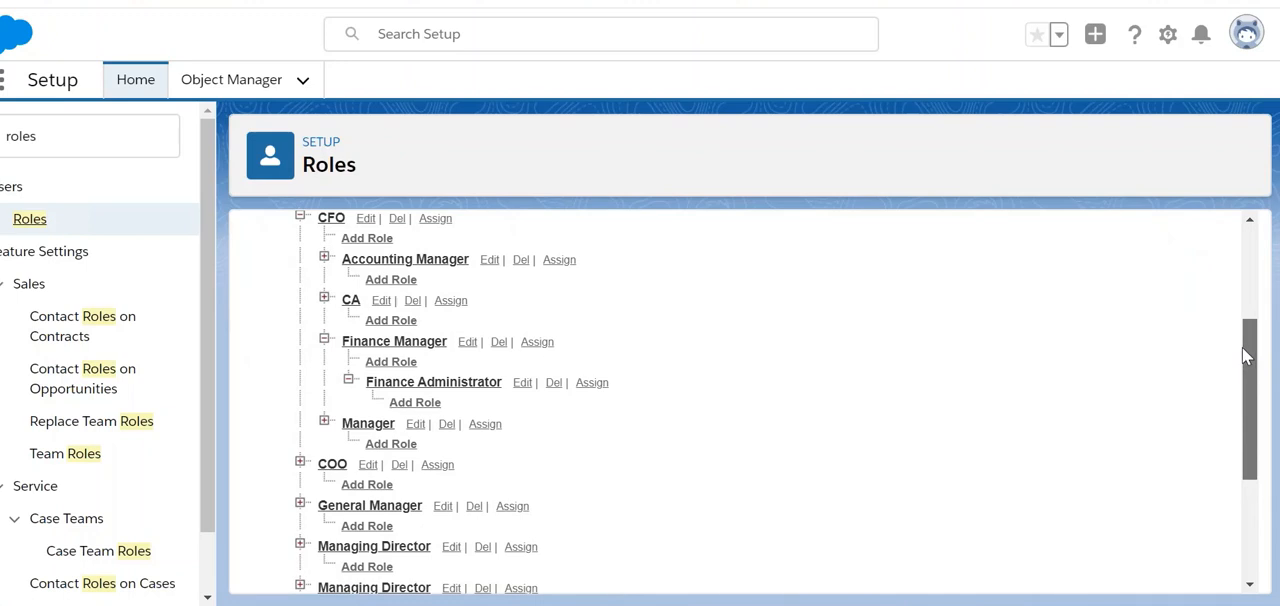
pyautogui.moveTo(1245, 356); pyautogui.dragTo(1243, 322)
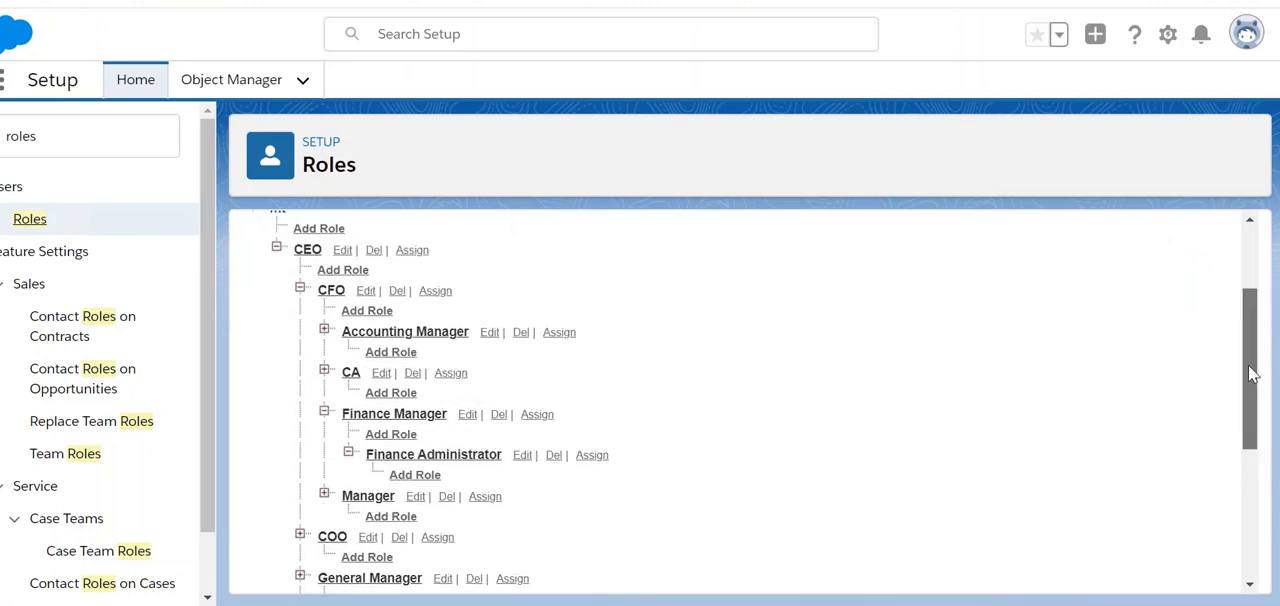
pyautogui.moveTo(1248, 365); pyautogui.dragTo(1237, 550)
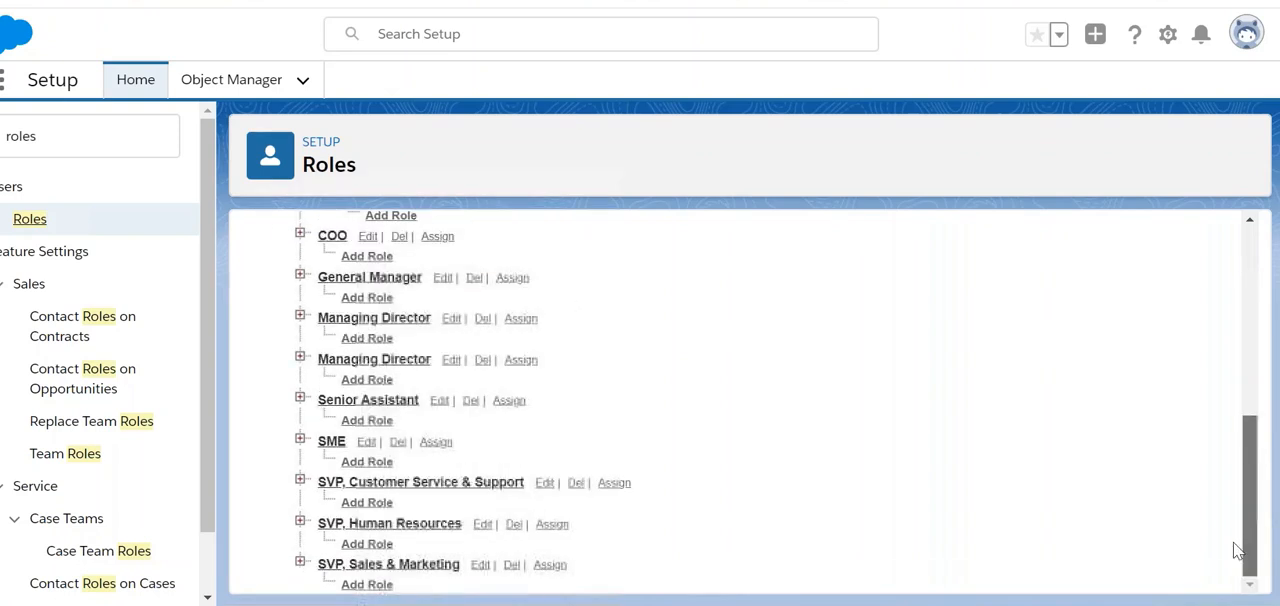
pyautogui.moveTo(595, 604)
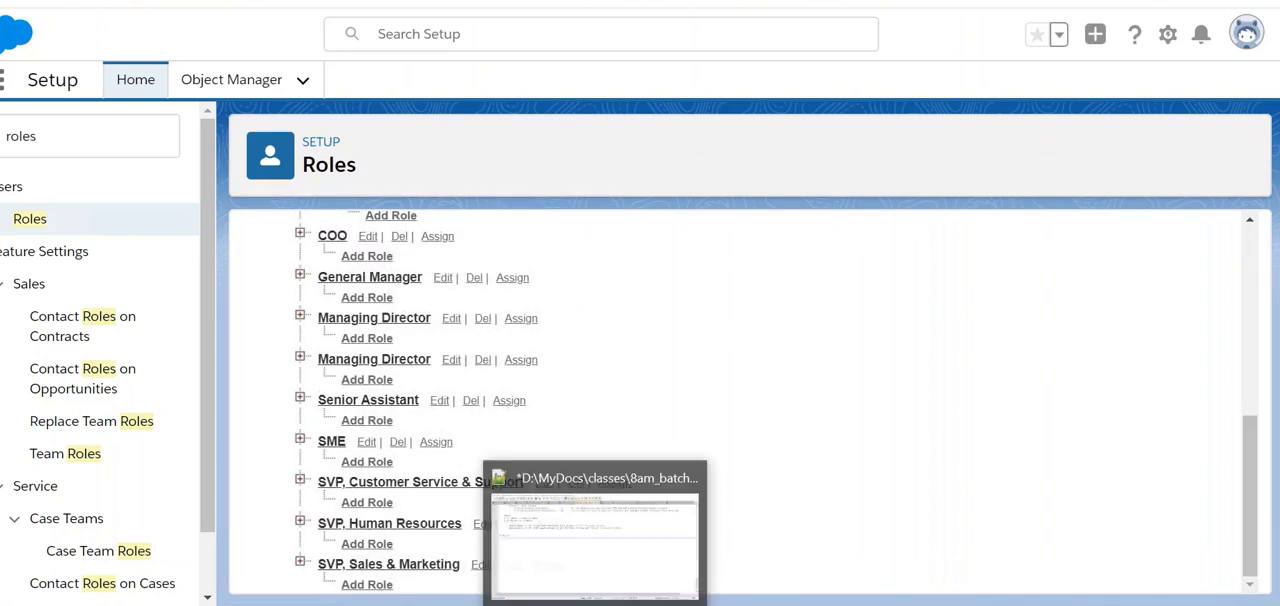